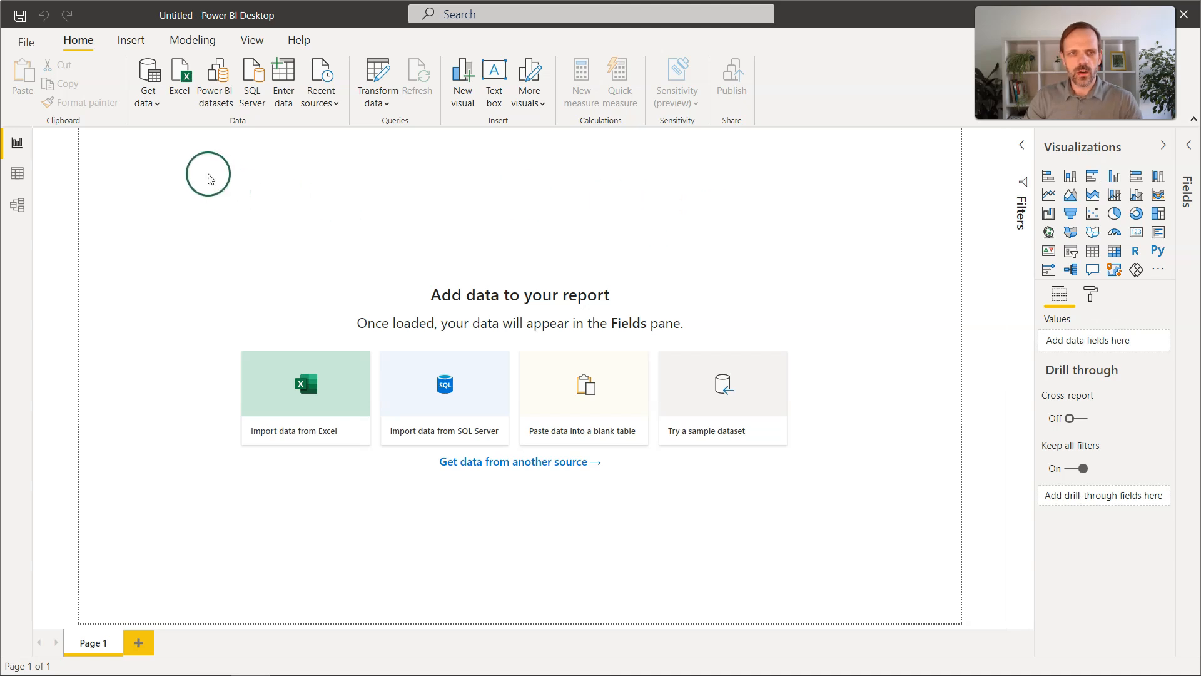
- Import the financials table from the Excel workbook Financial Sample.xlsx and open it for transformation in the Power Query Editor
click(186, 80)
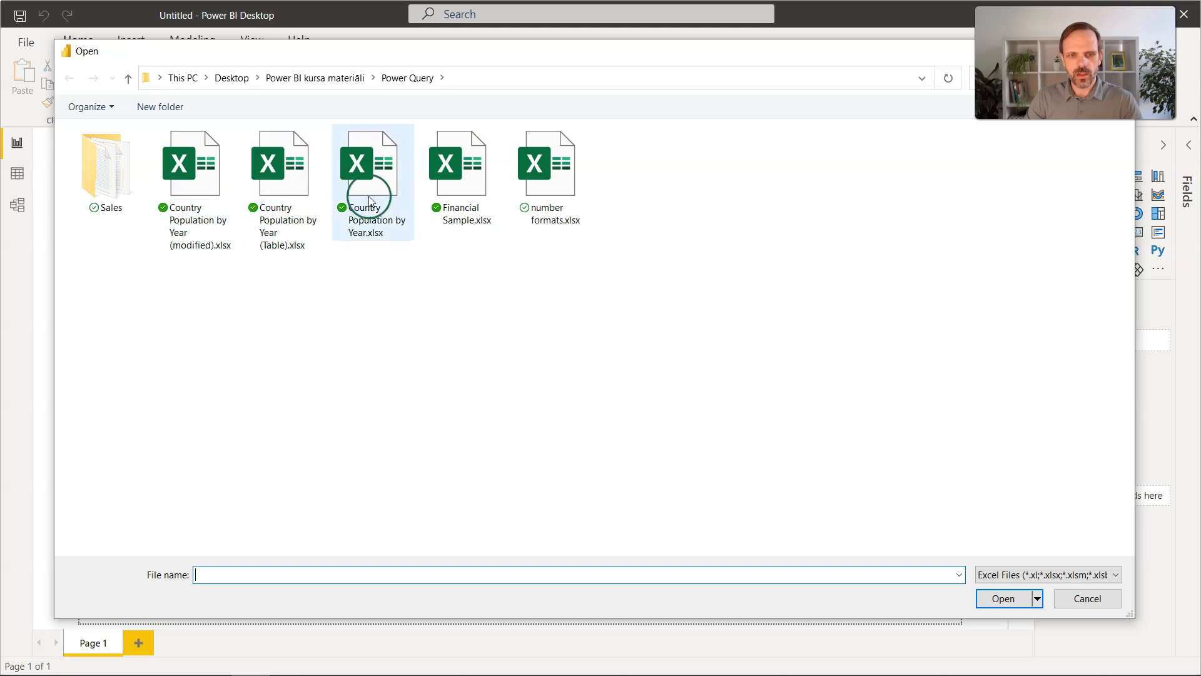
click(476, 194)
click(1001, 599)
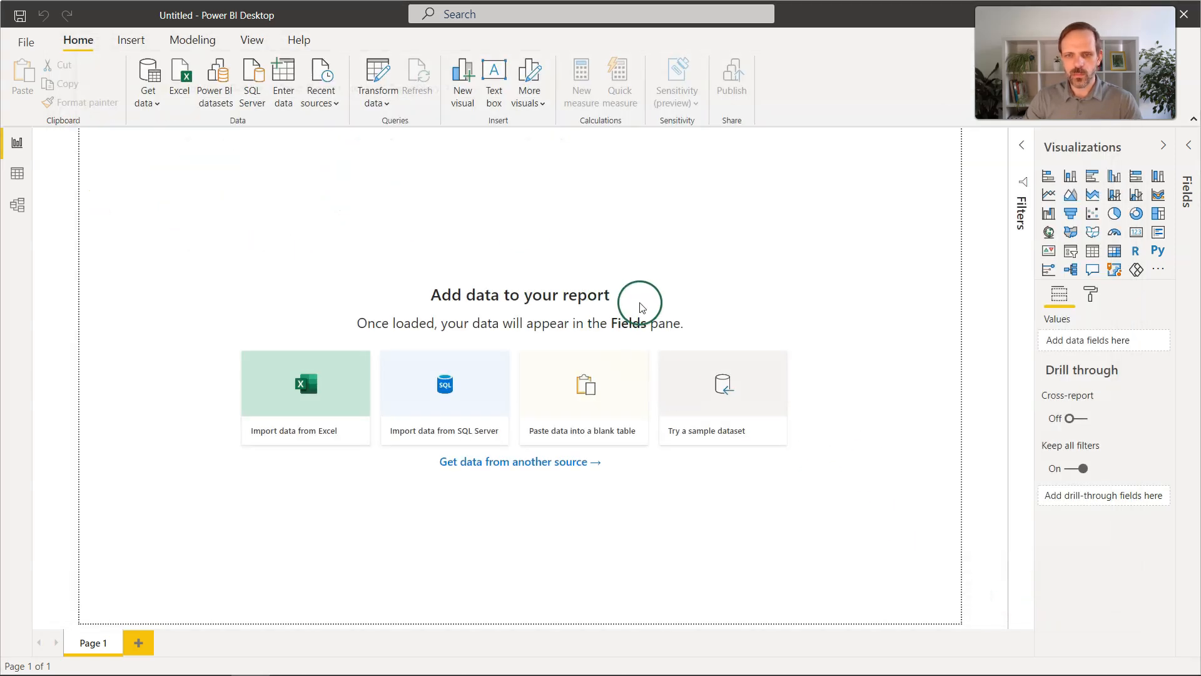
click(332, 198)
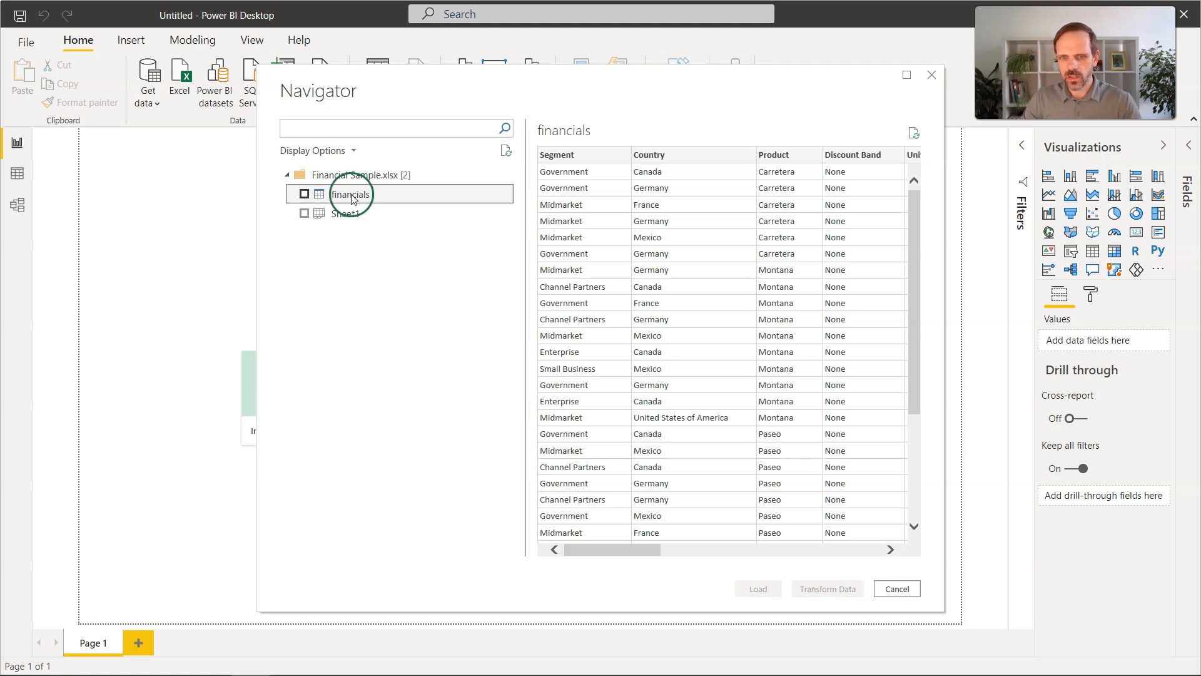
click(304, 194)
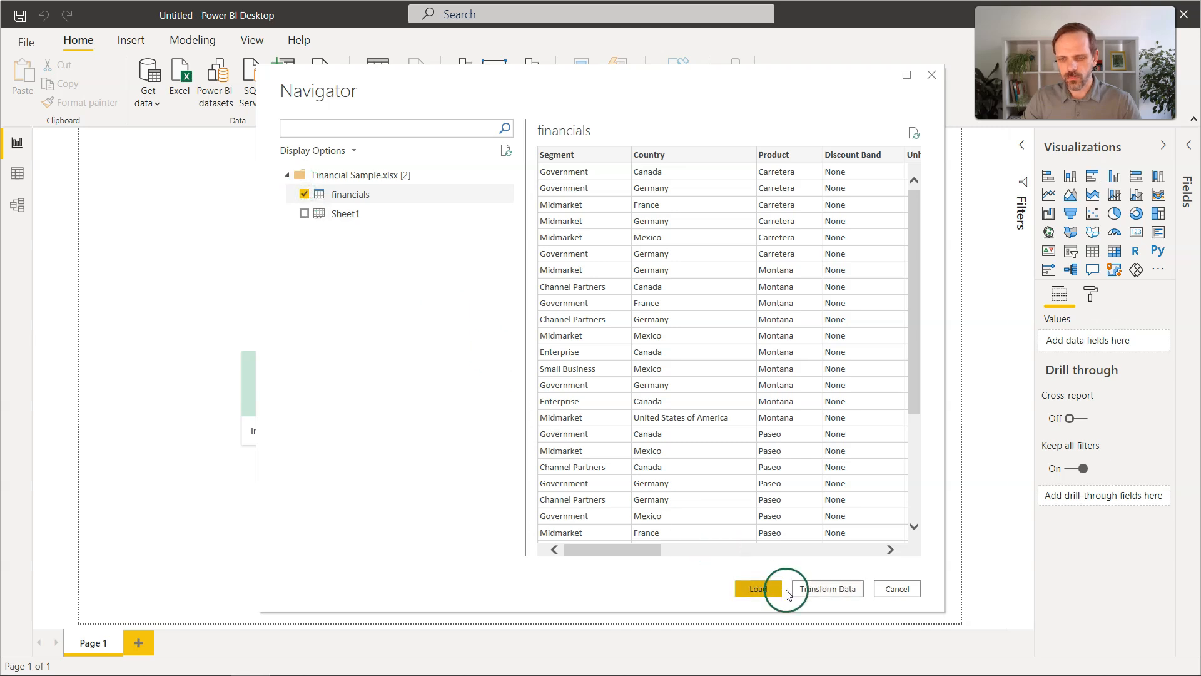
click(815, 591)
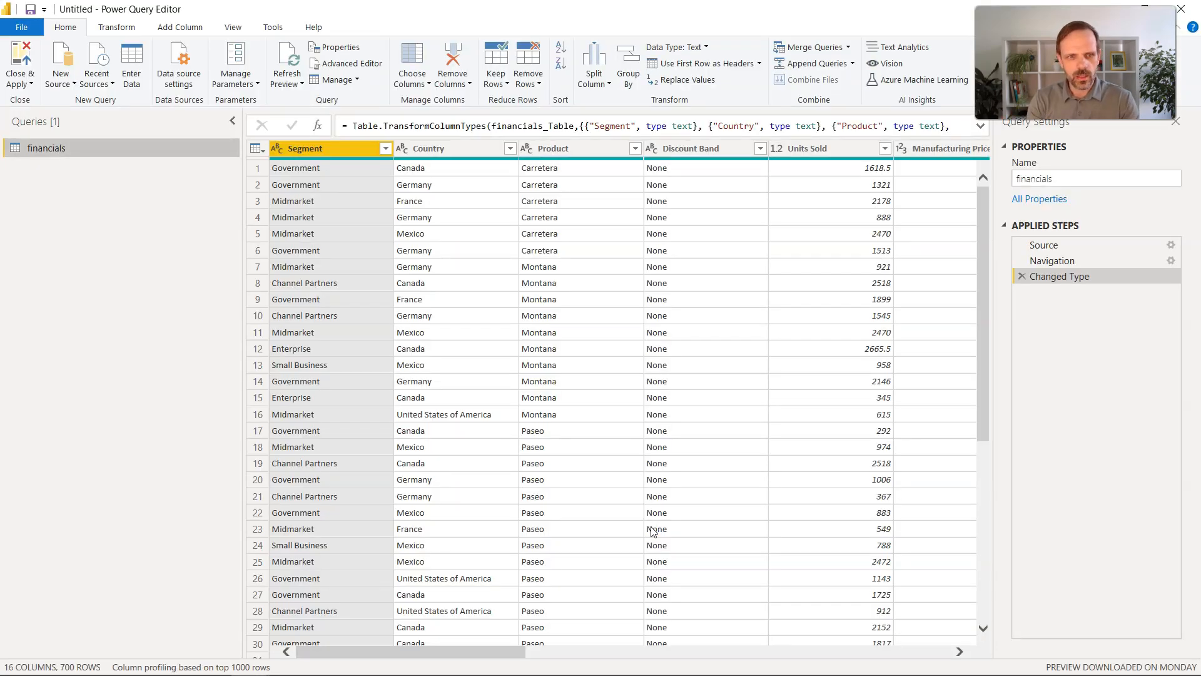
- Remove the Month Name column from the financials query and apply the changes to the report
click(246, 289)
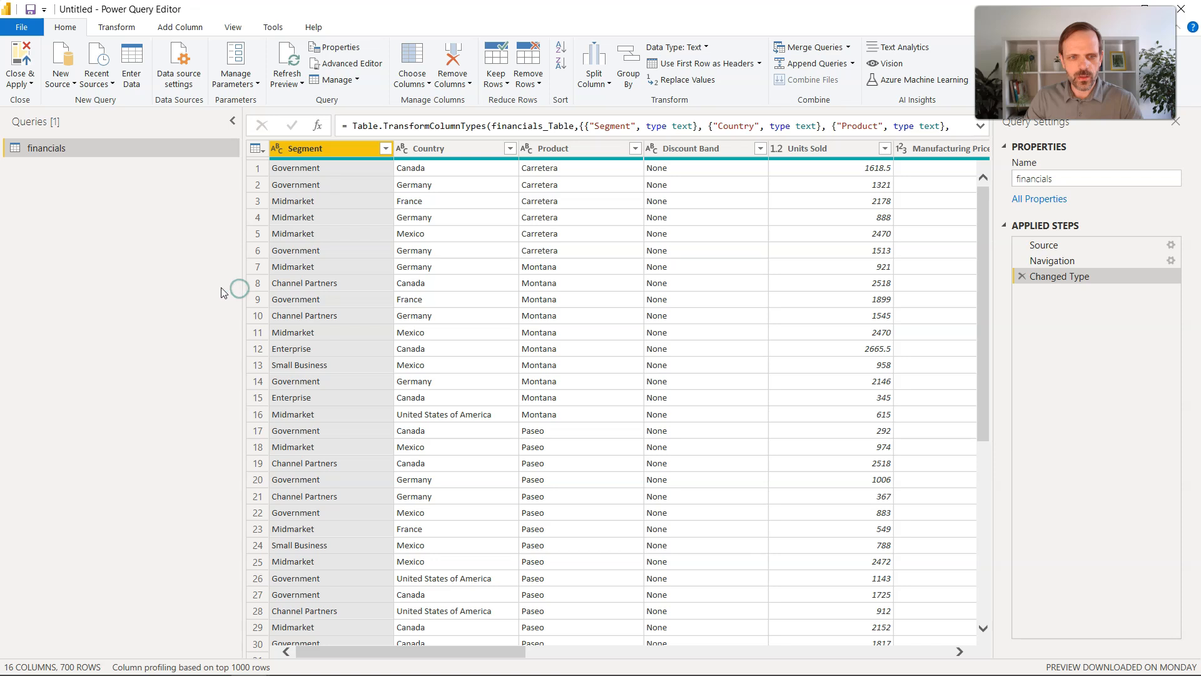
drag(240, 294, 180, 290)
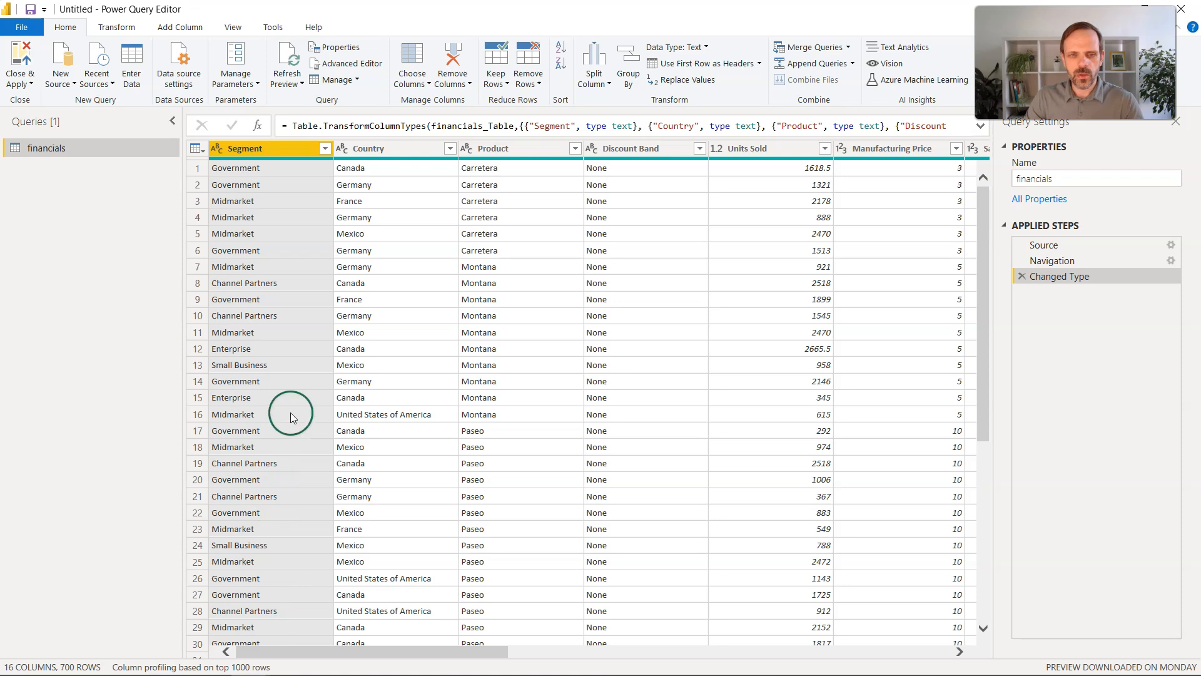
mouse_move(486, 674)
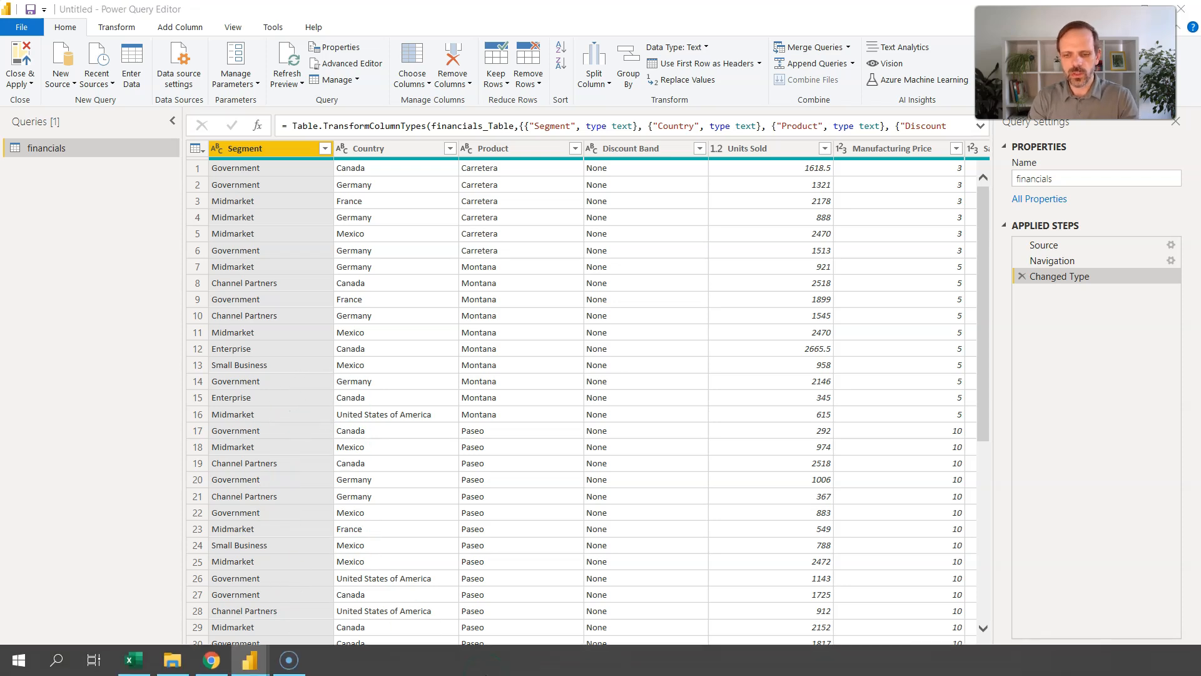
drag(441, 651, 901, 632)
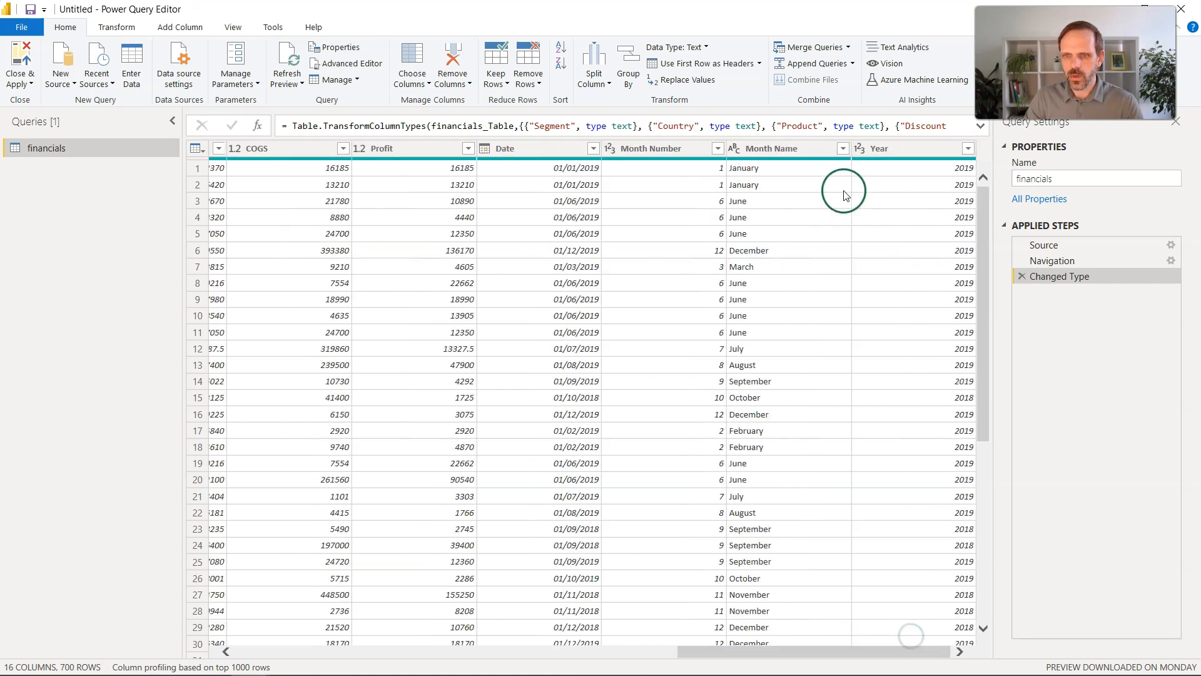
click(776, 155)
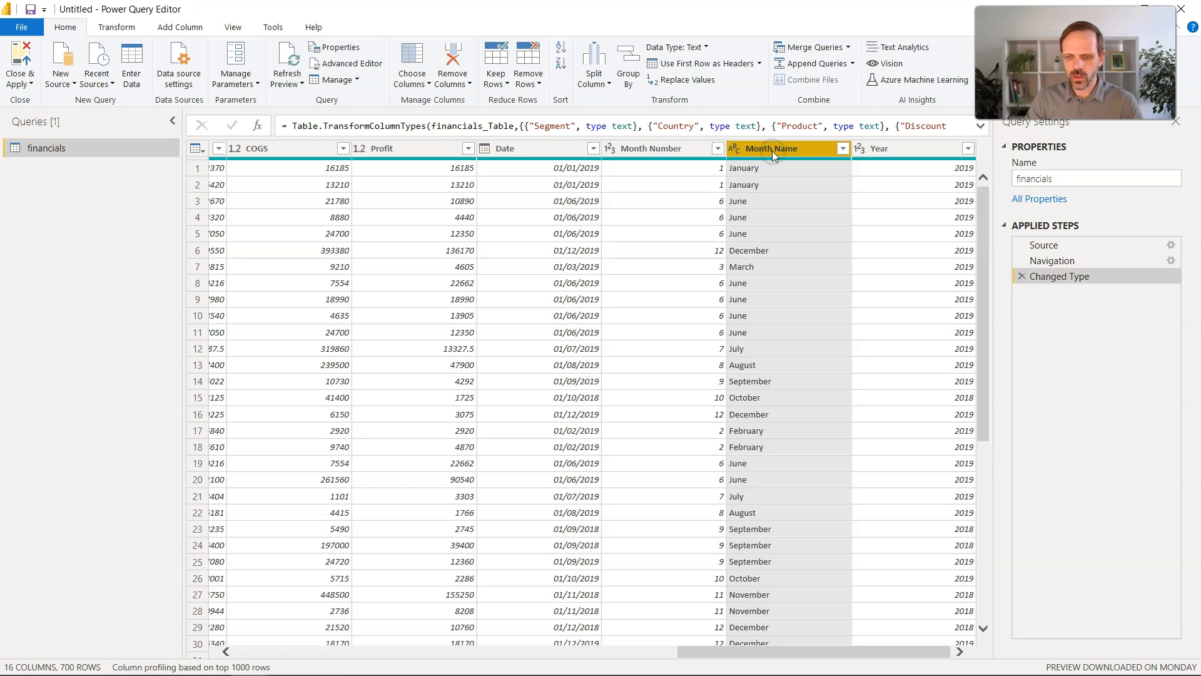
key(Delete)
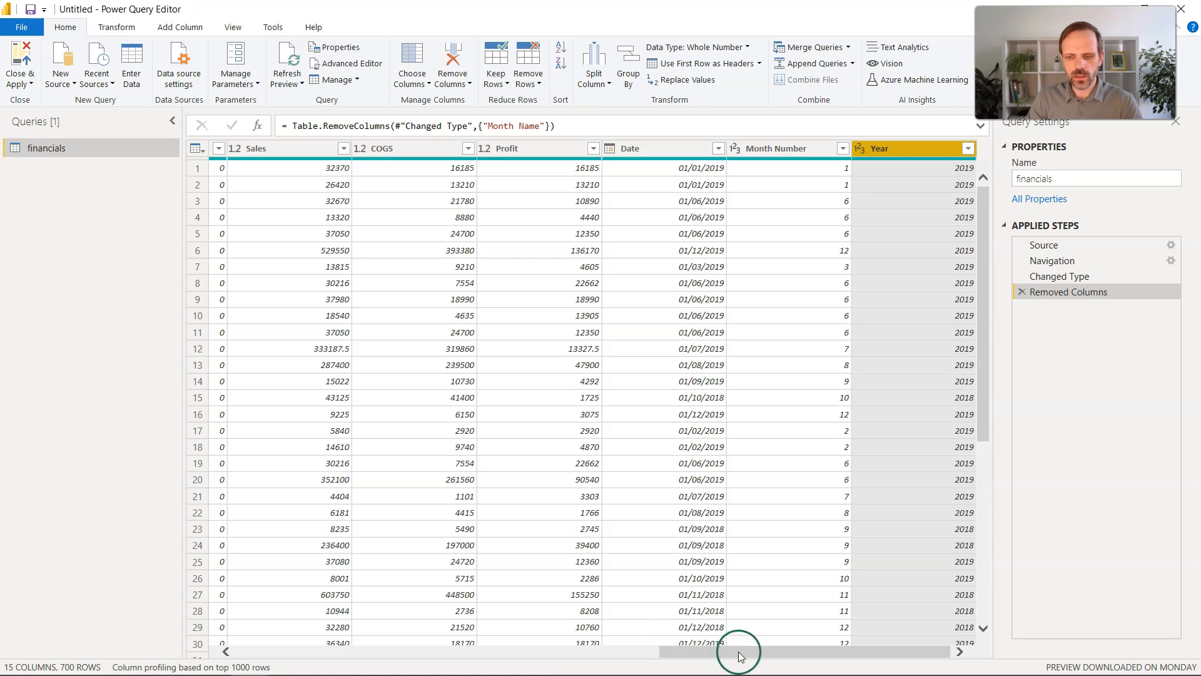
drag(723, 652, 297, 639)
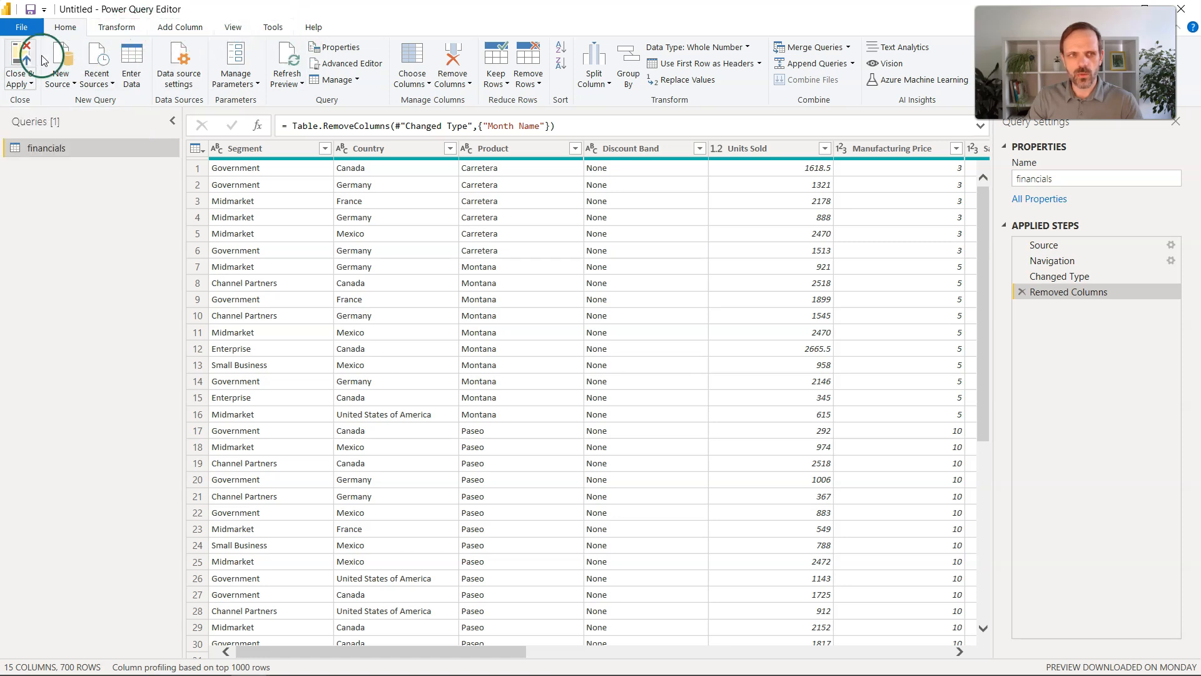
click(22, 62)
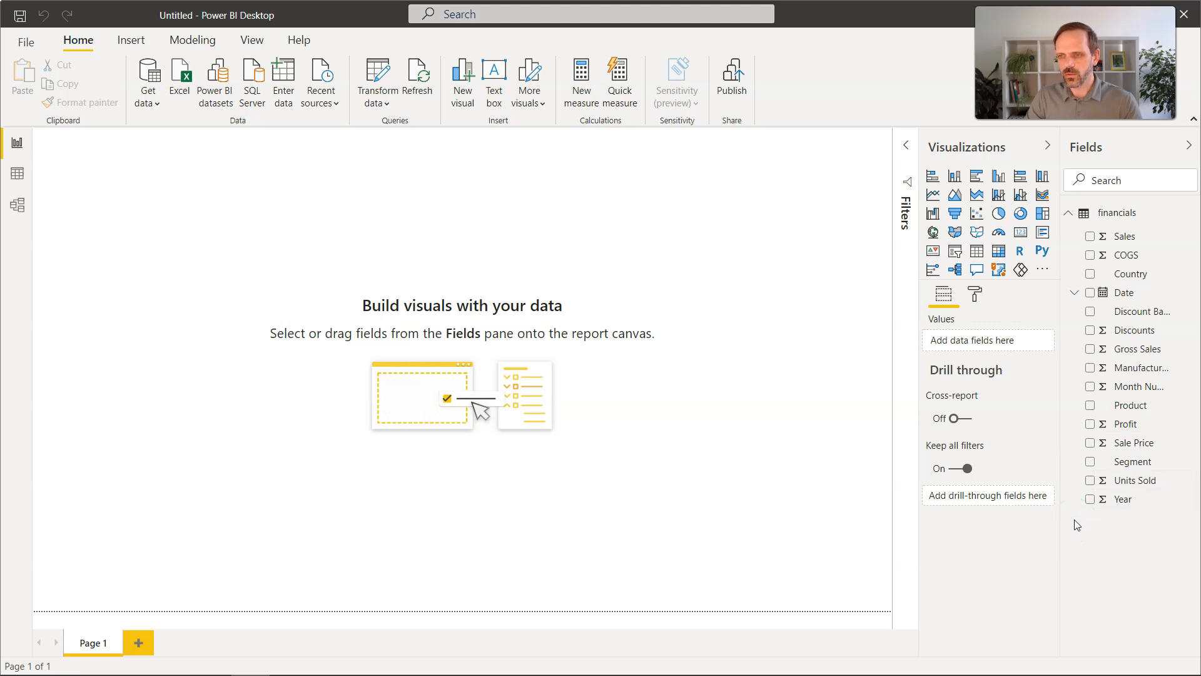
- View the loaded financials data and enlarge its table box in the model diagram to show all fields
click(17, 177)
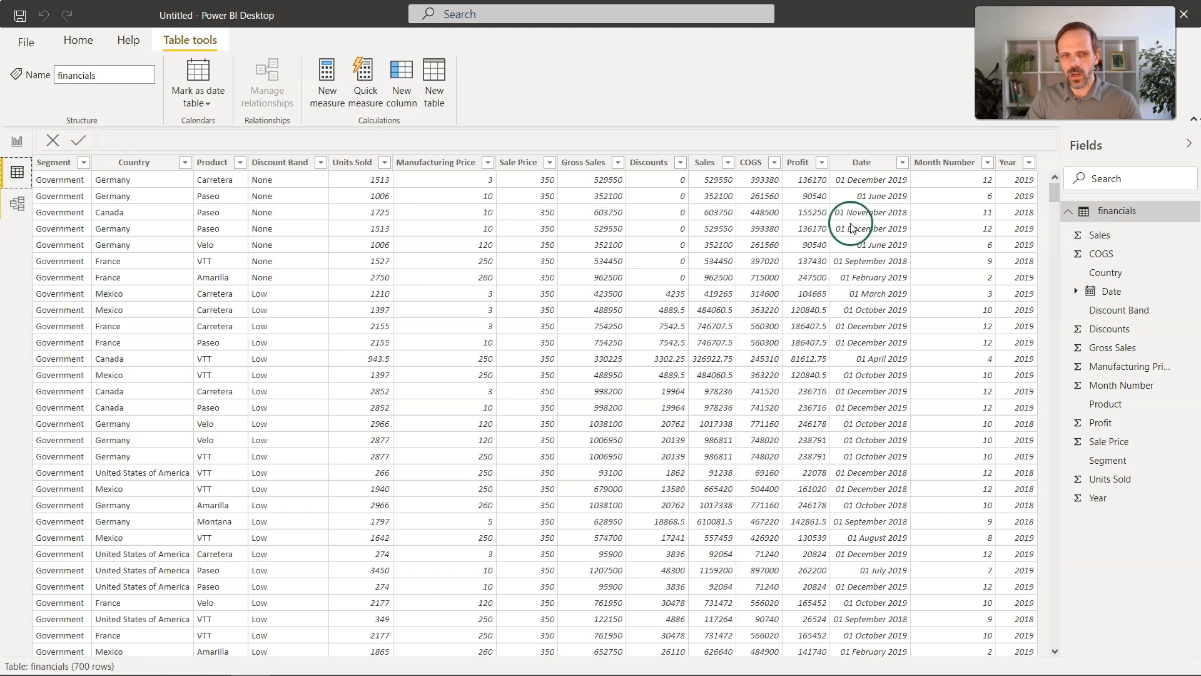
click(9, 216)
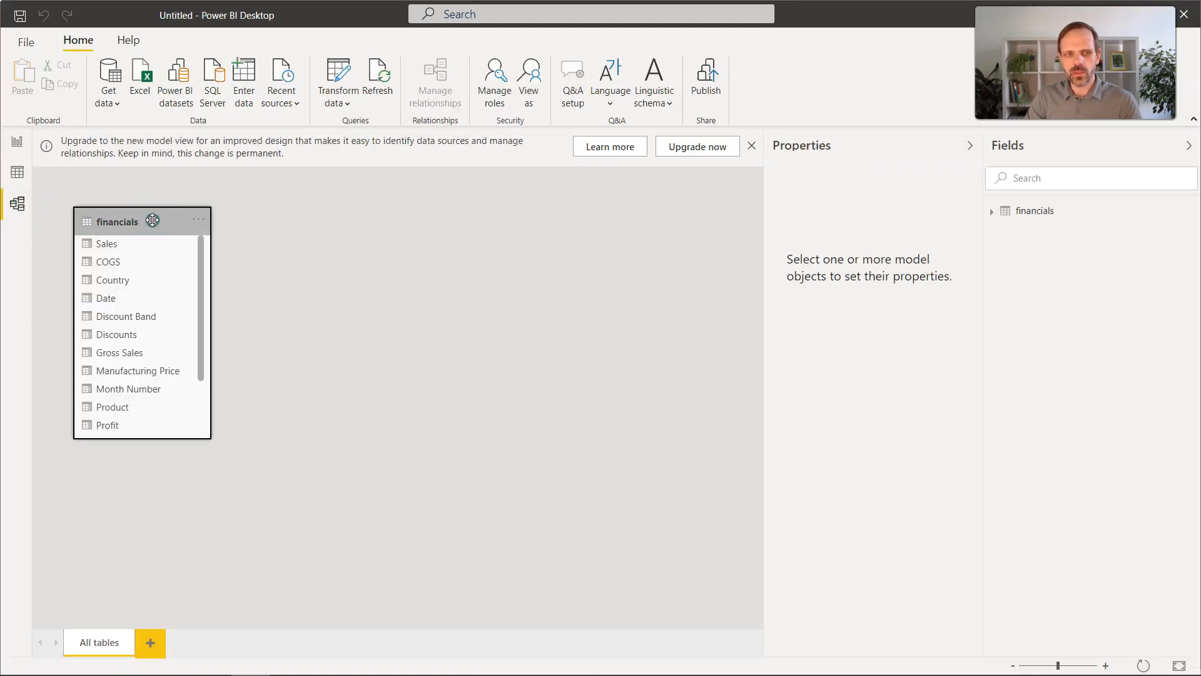
drag(154, 219, 176, 219)
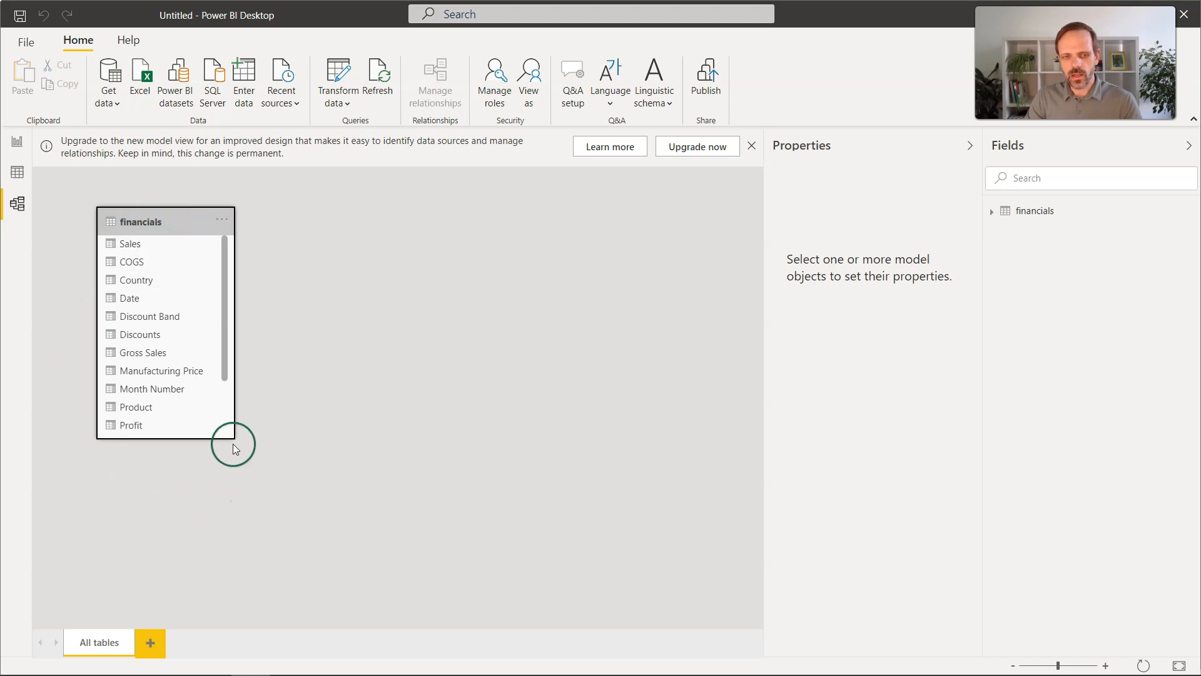
drag(232, 442, 238, 529)
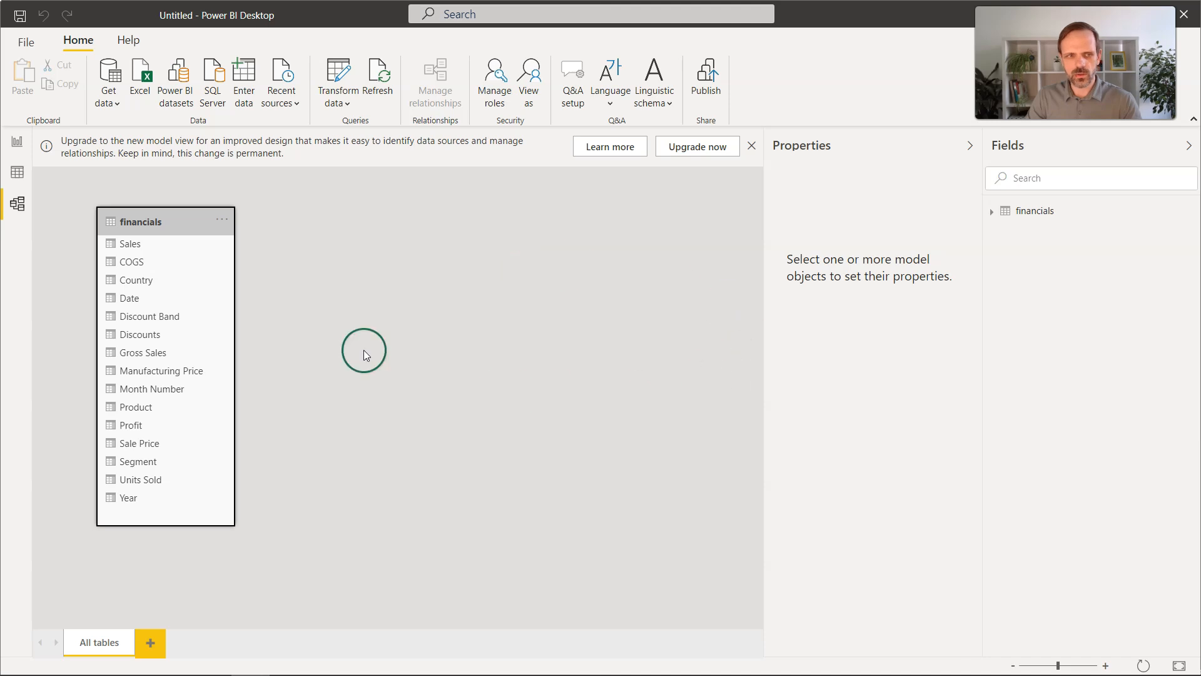
- Add a card visual showing Sales to the report page, reduce its height and place it near the page's upper edge
click(17, 142)
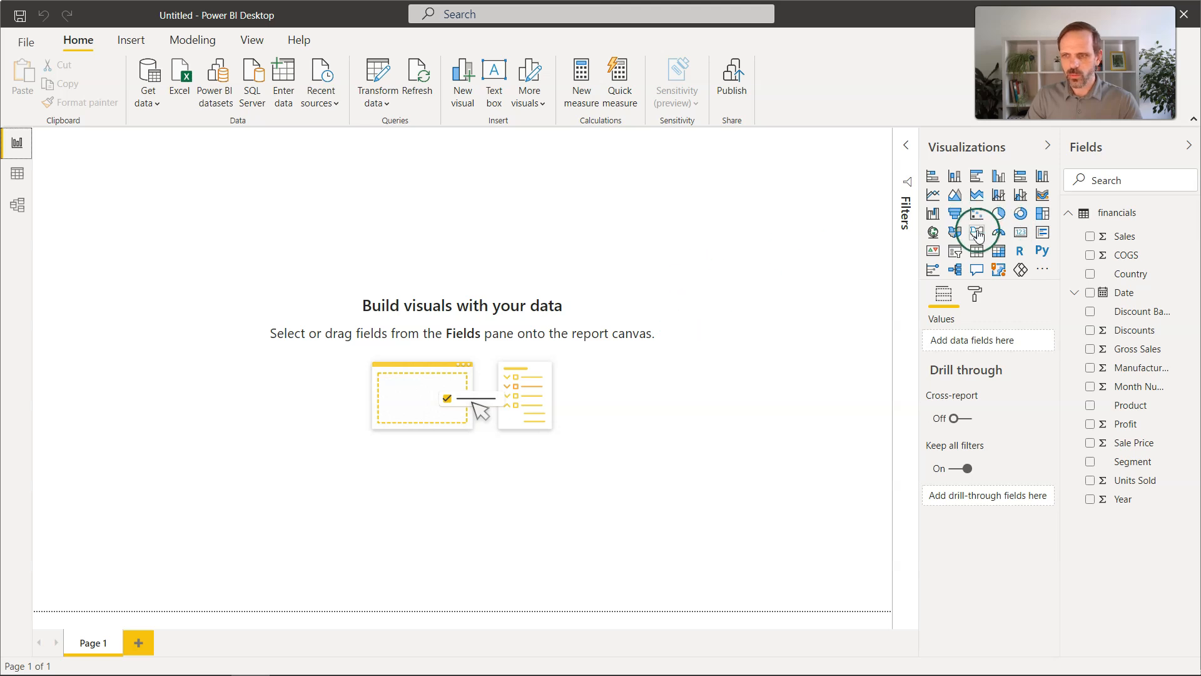
click(1025, 235)
drag(153, 193, 481, 199)
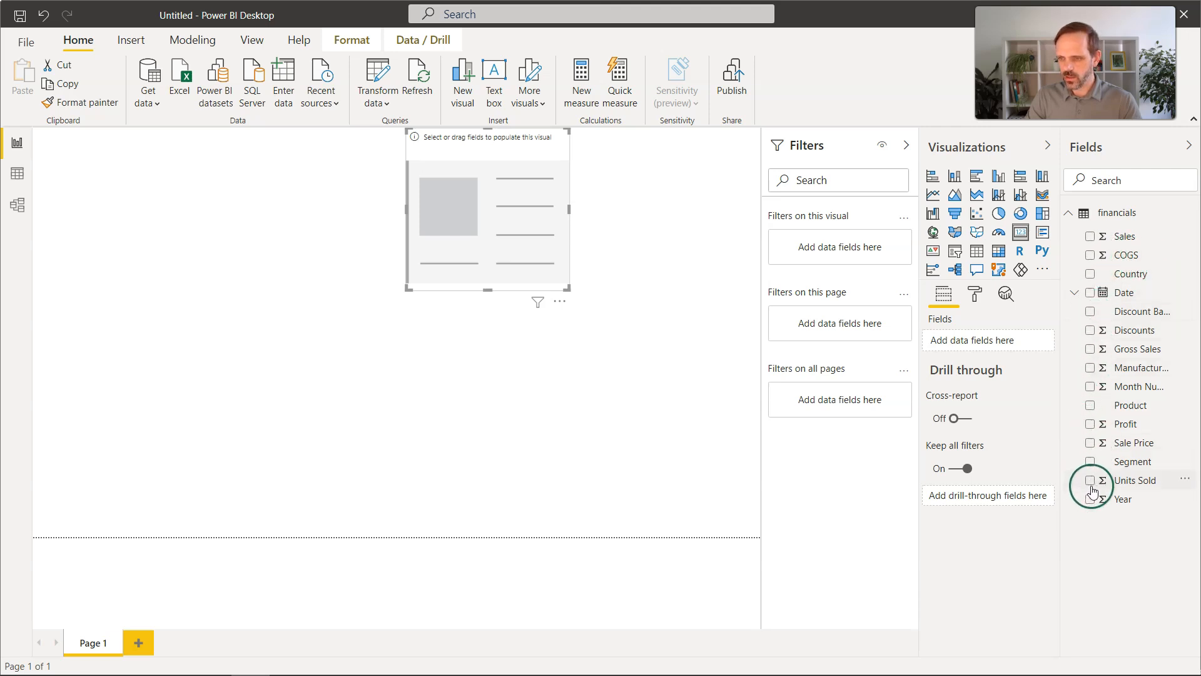
click(1090, 236)
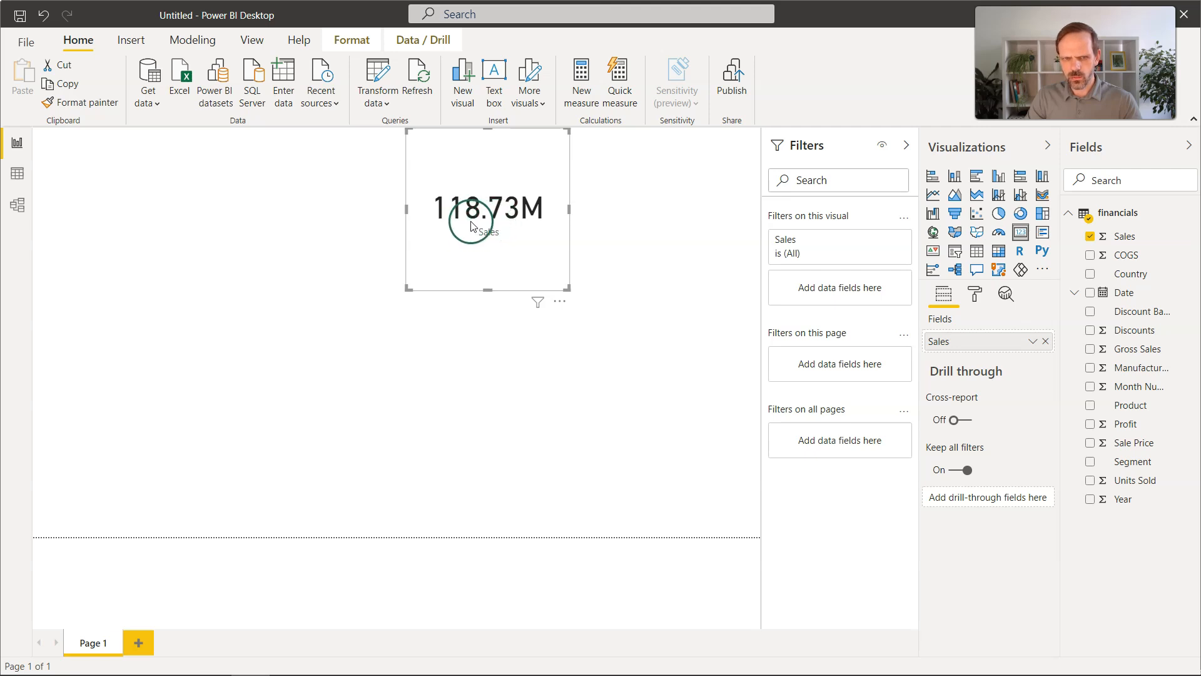
drag(488, 288, 438, 194)
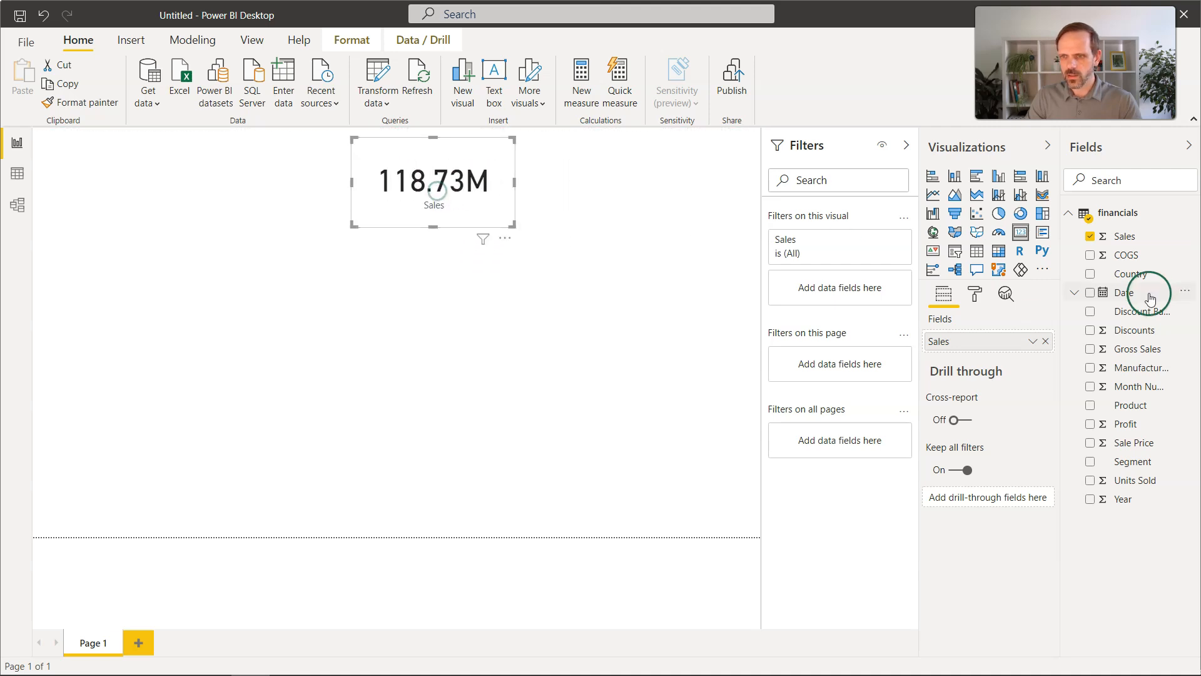
- Give the Sales card a light blue background with 50% transparency
click(975, 294)
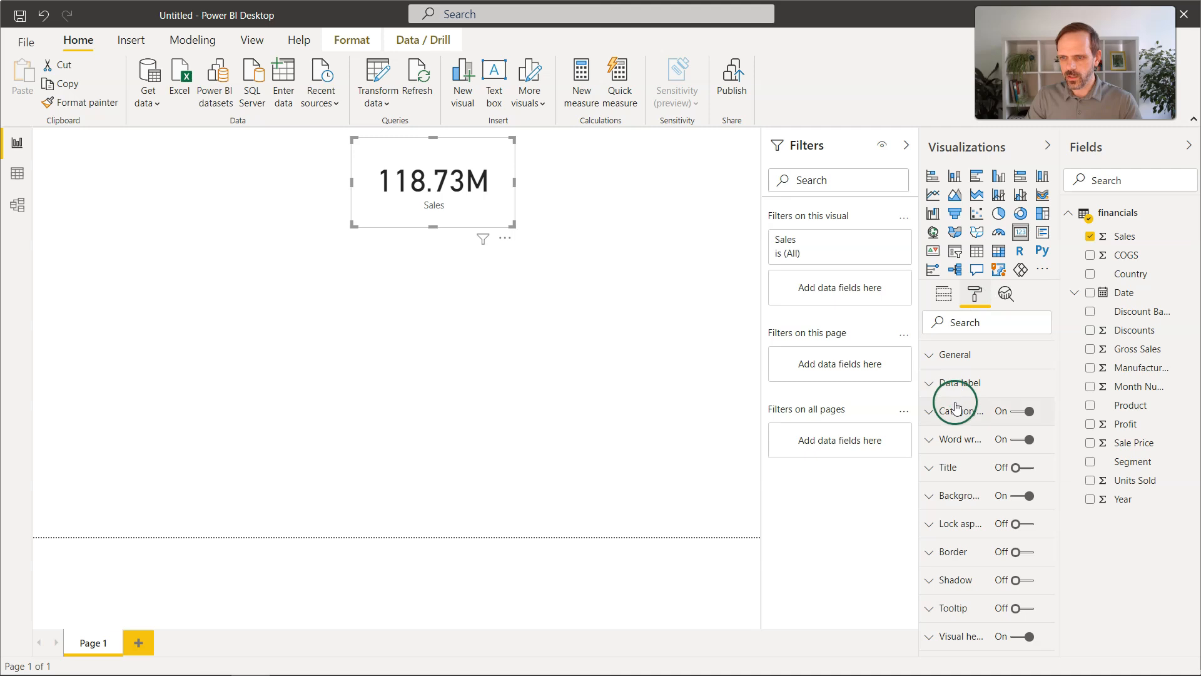
click(953, 501)
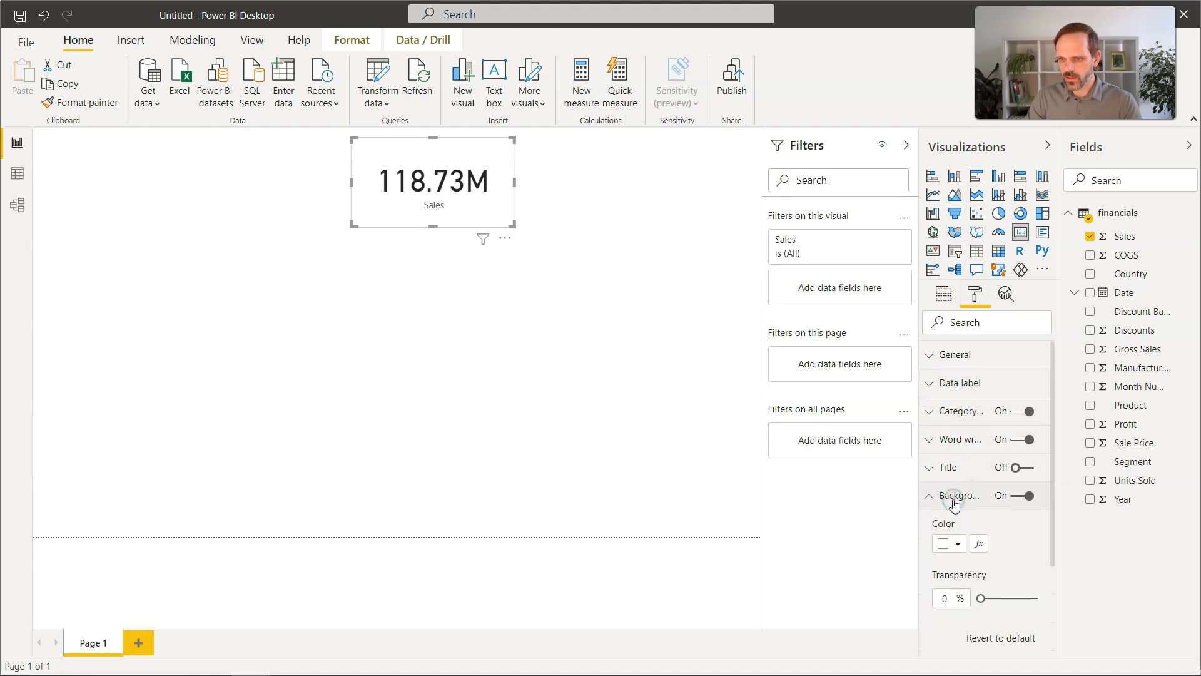
click(951, 547)
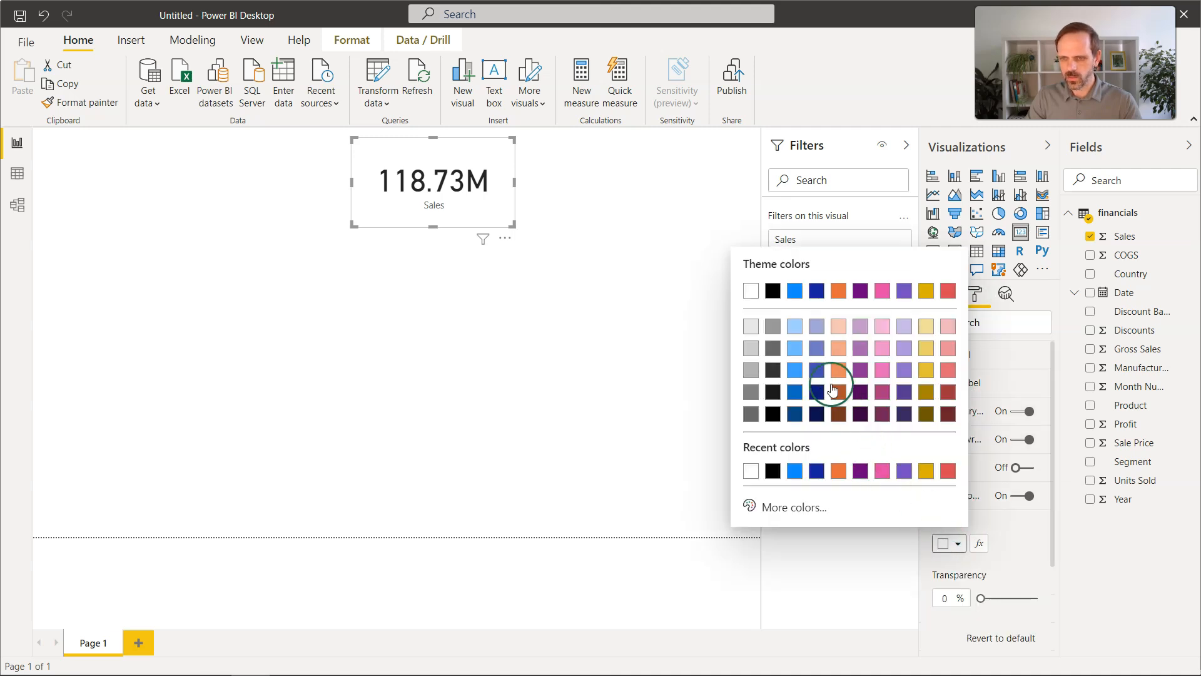
click(796, 327)
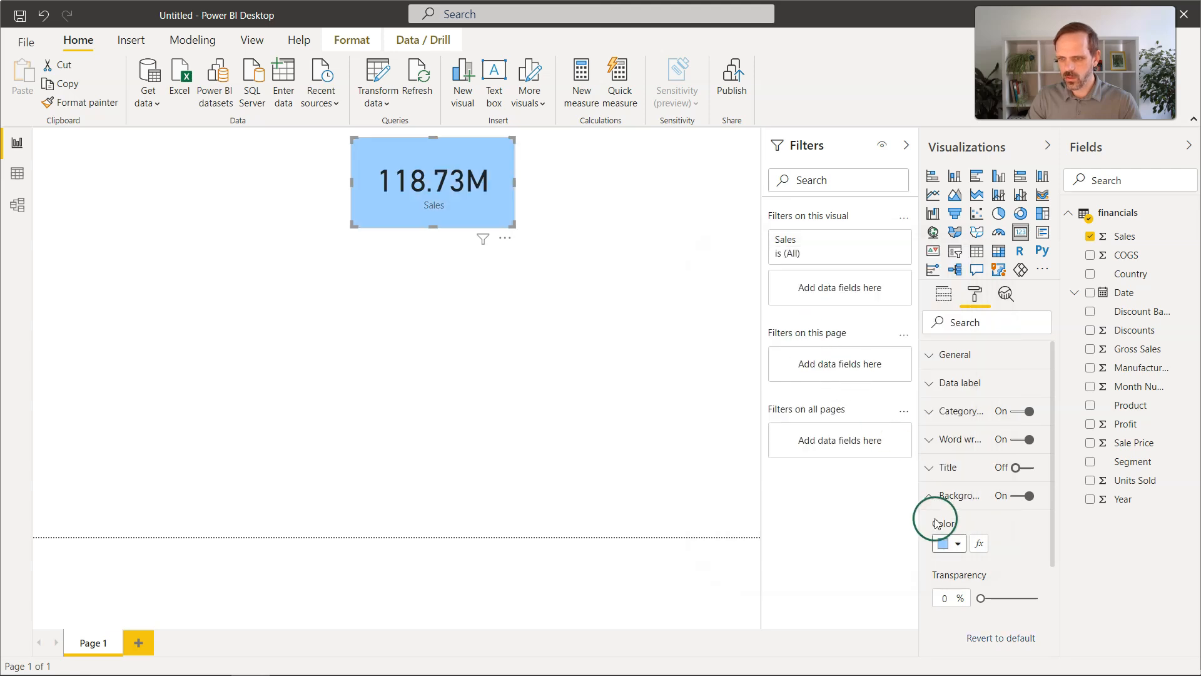
click(980, 598)
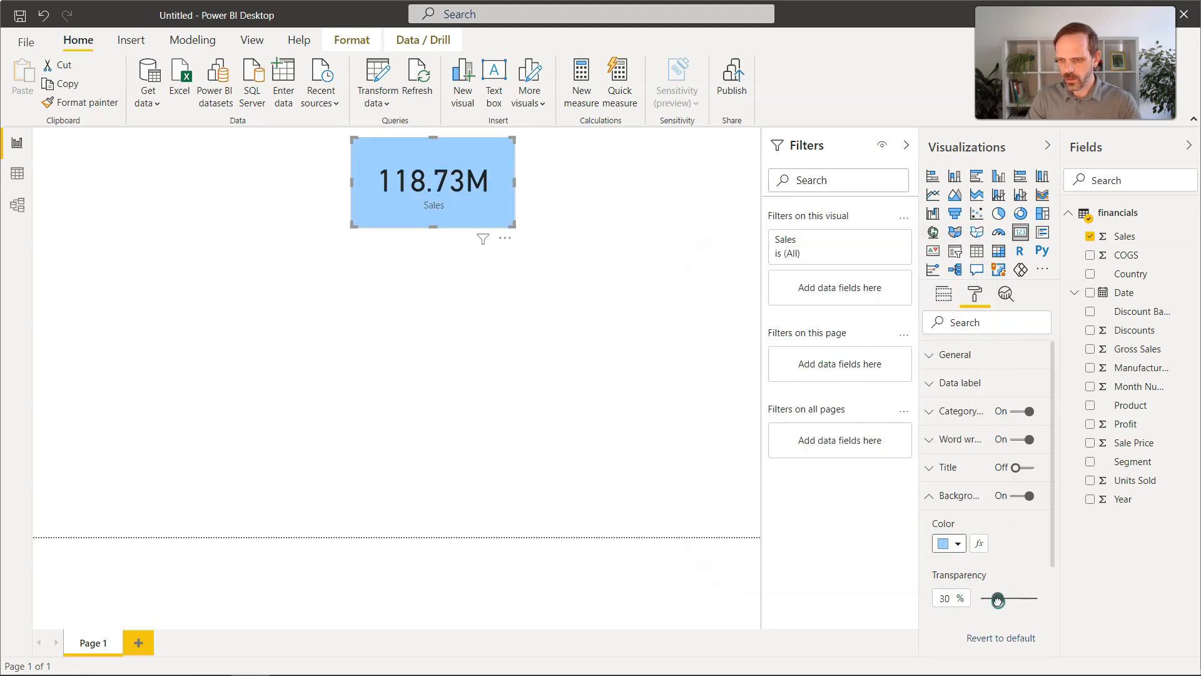
drag(998, 600, 1001, 601)
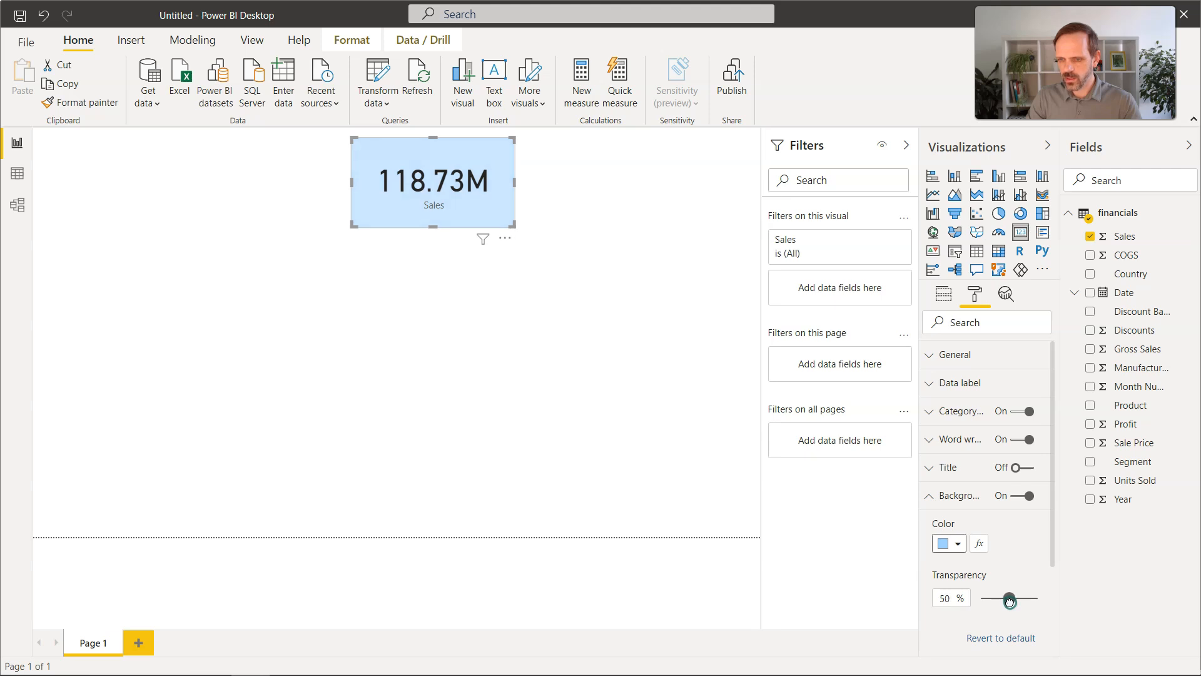
click(946, 323)
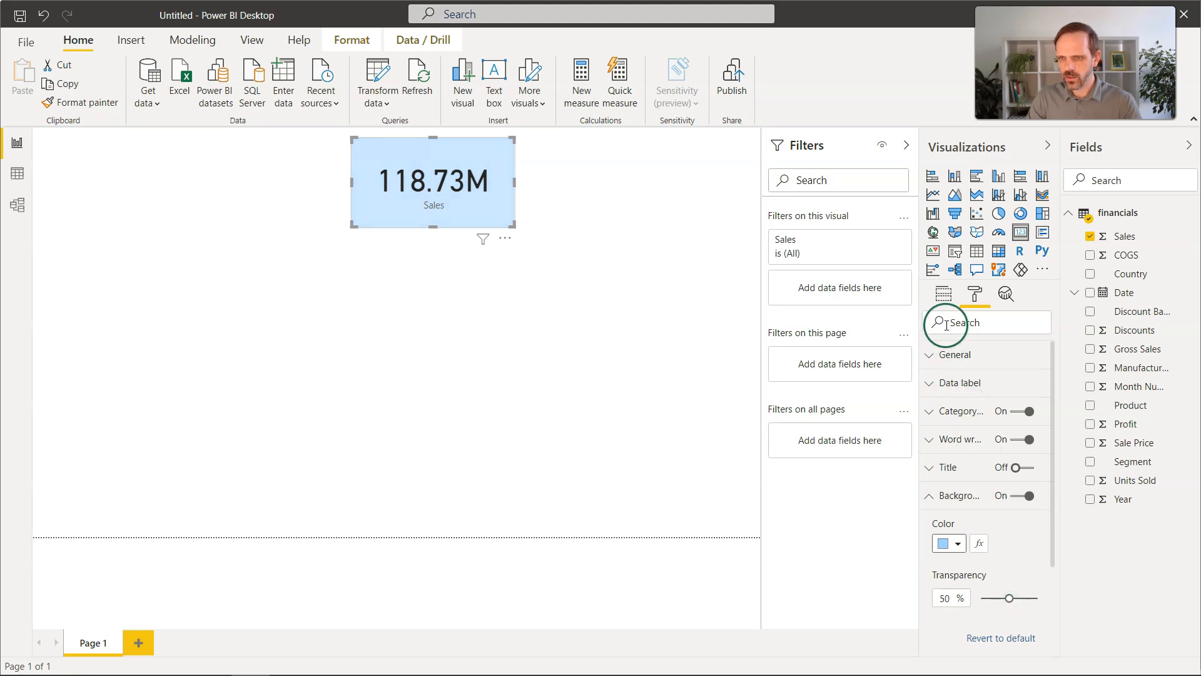
click(954, 505)
- Duplicate the Sales card, place the copy to the right of the original and replace its field with Profit
key(ctrl+c)
key(ctrl+v)
drag(450, 193, 620, 190)
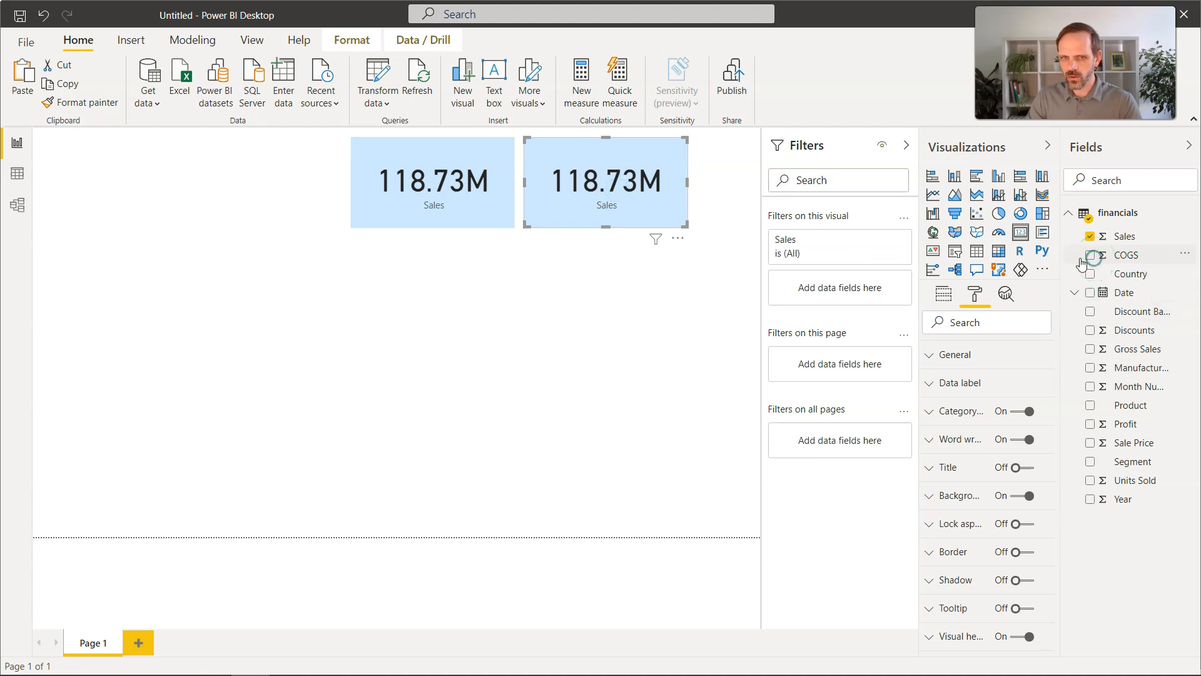
click(944, 294)
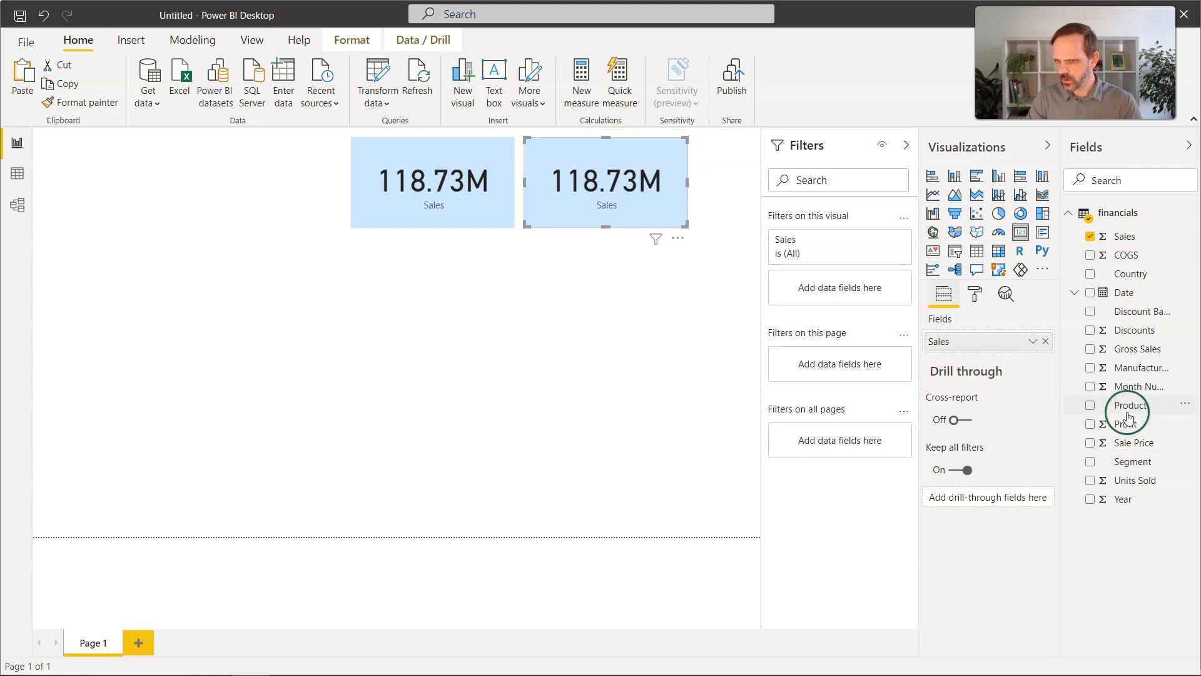
drag(1127, 432, 967, 342)
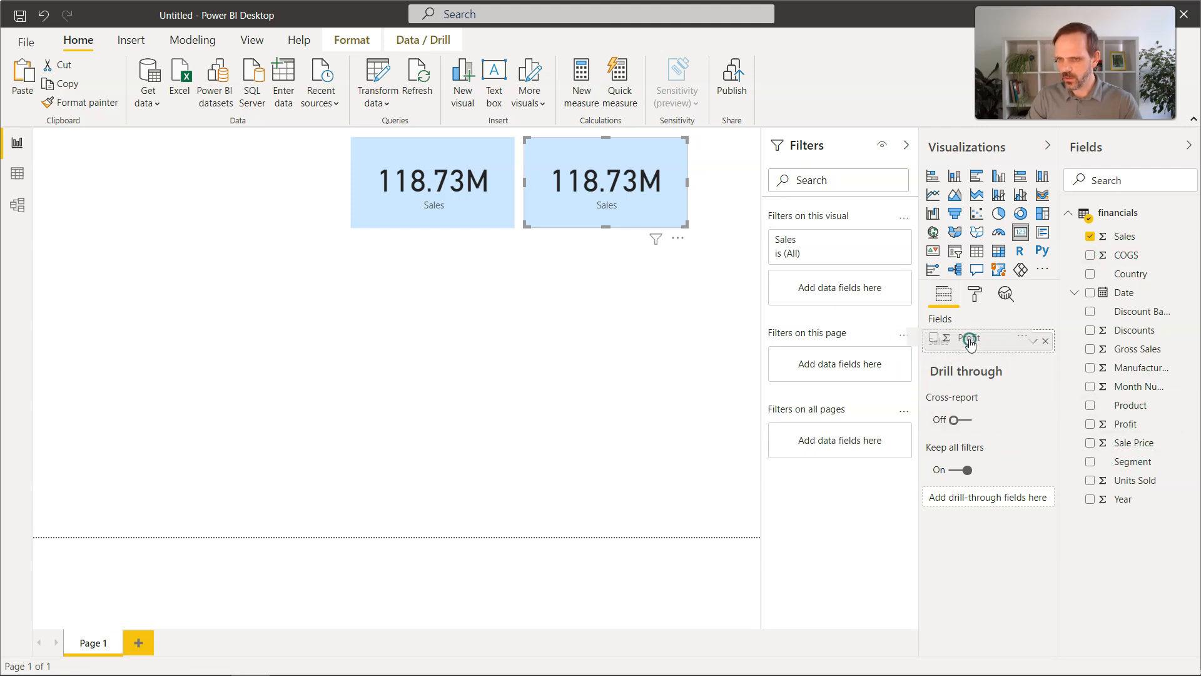
- Move the Profit and Sales cards side by side to the right edge of the report page and deselect them
drag(595, 166, 661, 191)
drag(402, 169, 444, 175)
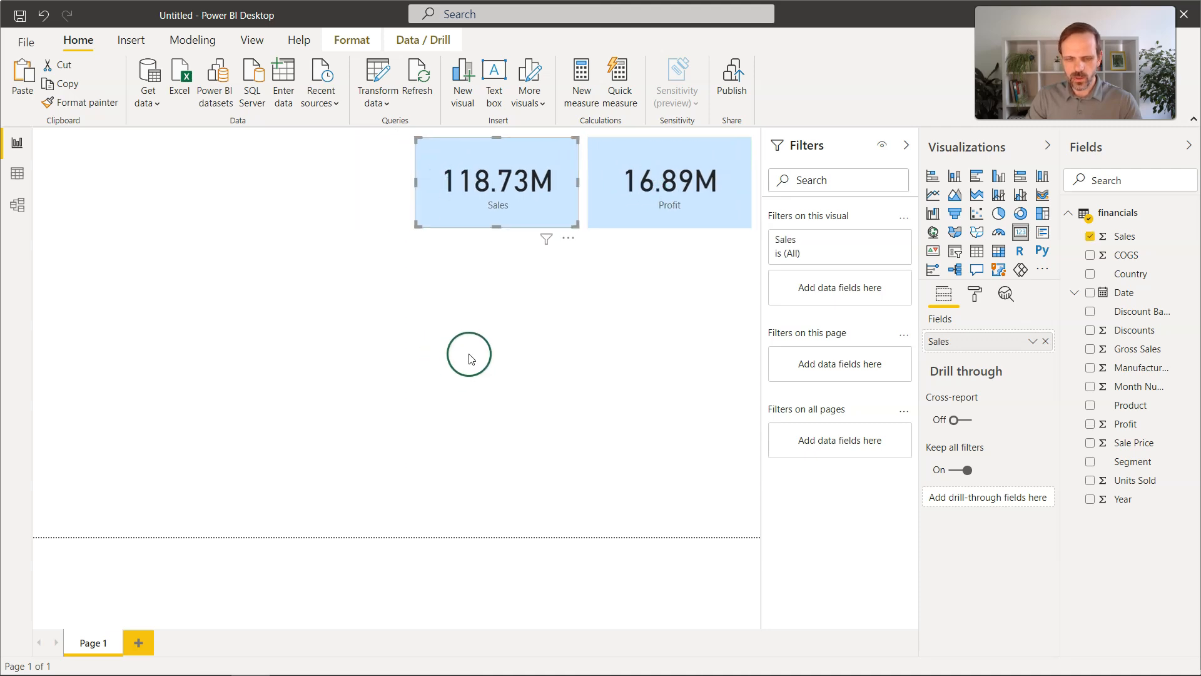
click(337, 299)
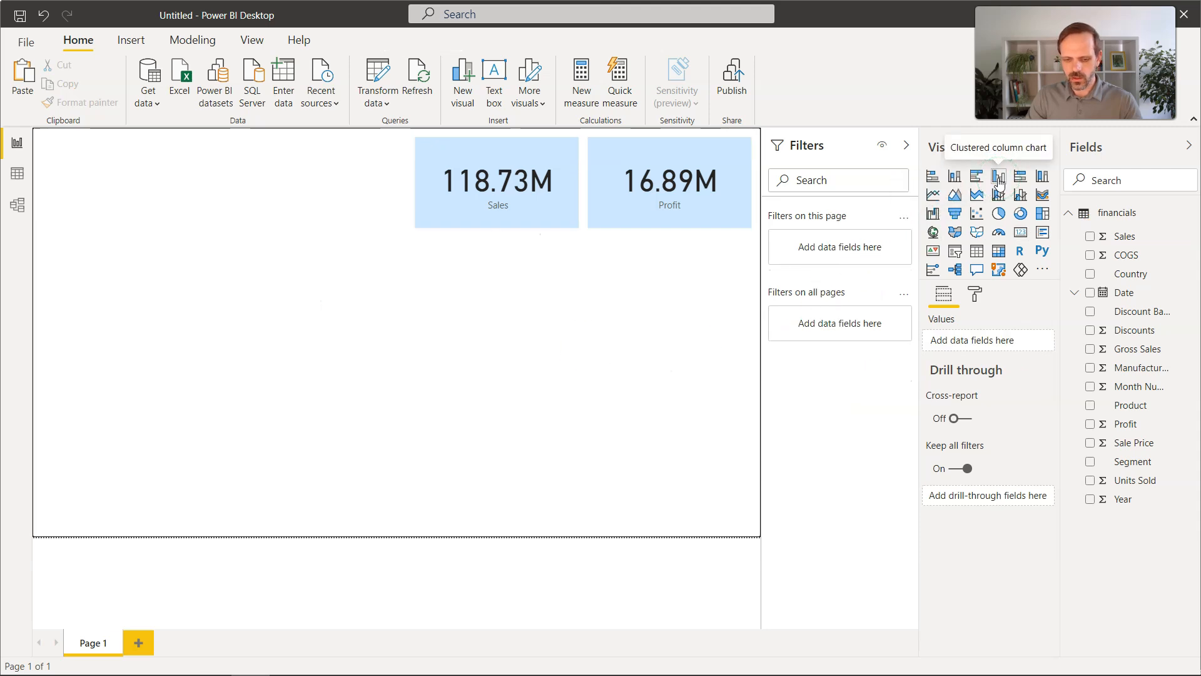
- Add a clustered column chart with Sales as its values, widened beneath the two cards and aligned with the Profit card's right edge
click(999, 182)
drag(294, 367, 667, 328)
drag(578, 416, 261, 408)
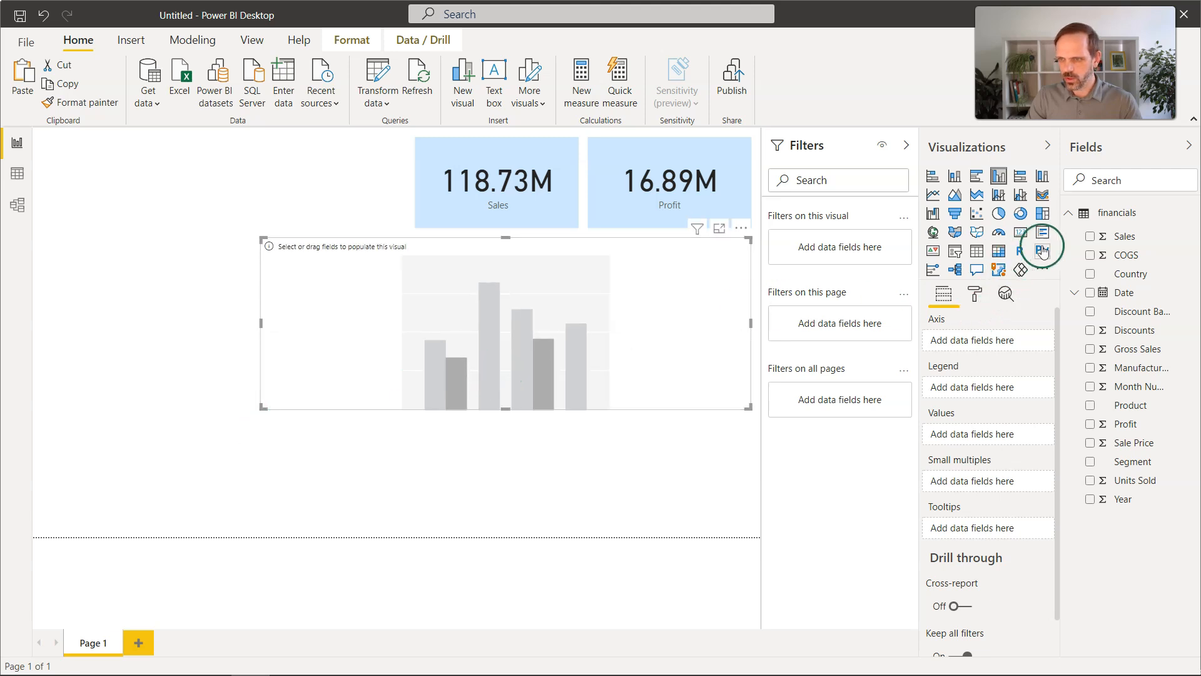
click(1090, 236)
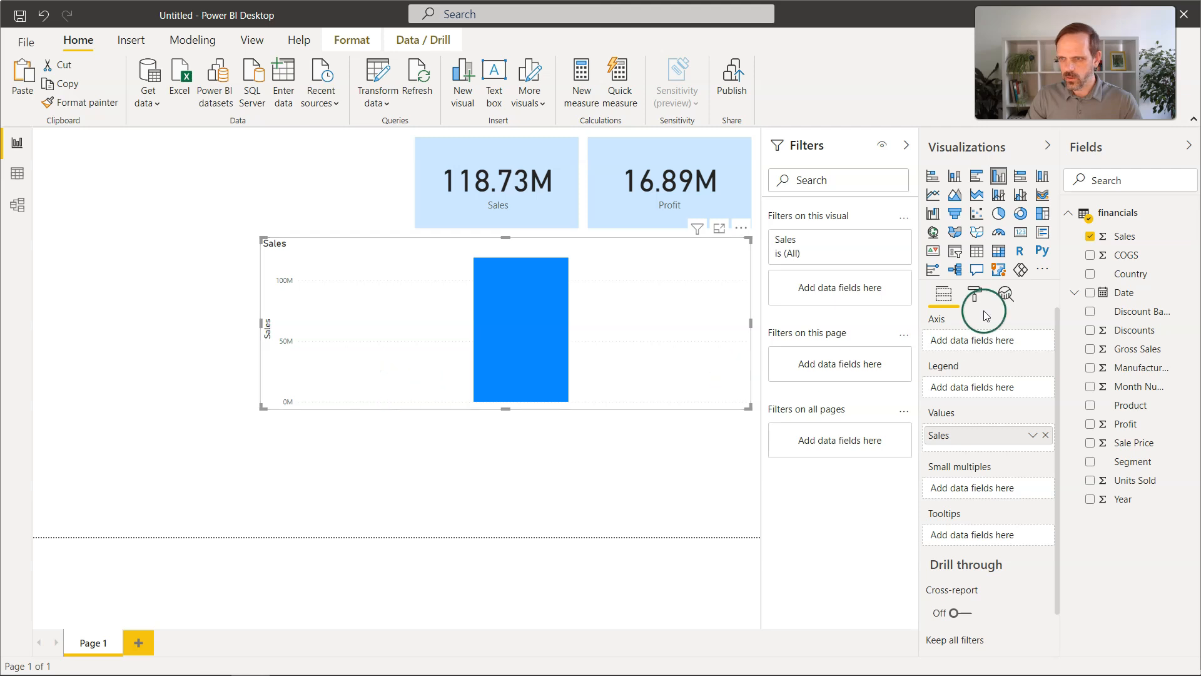
- Put Date on the column chart's axis, expand it through quarter to month level, and make the chart slightly taller
click(1091, 293)
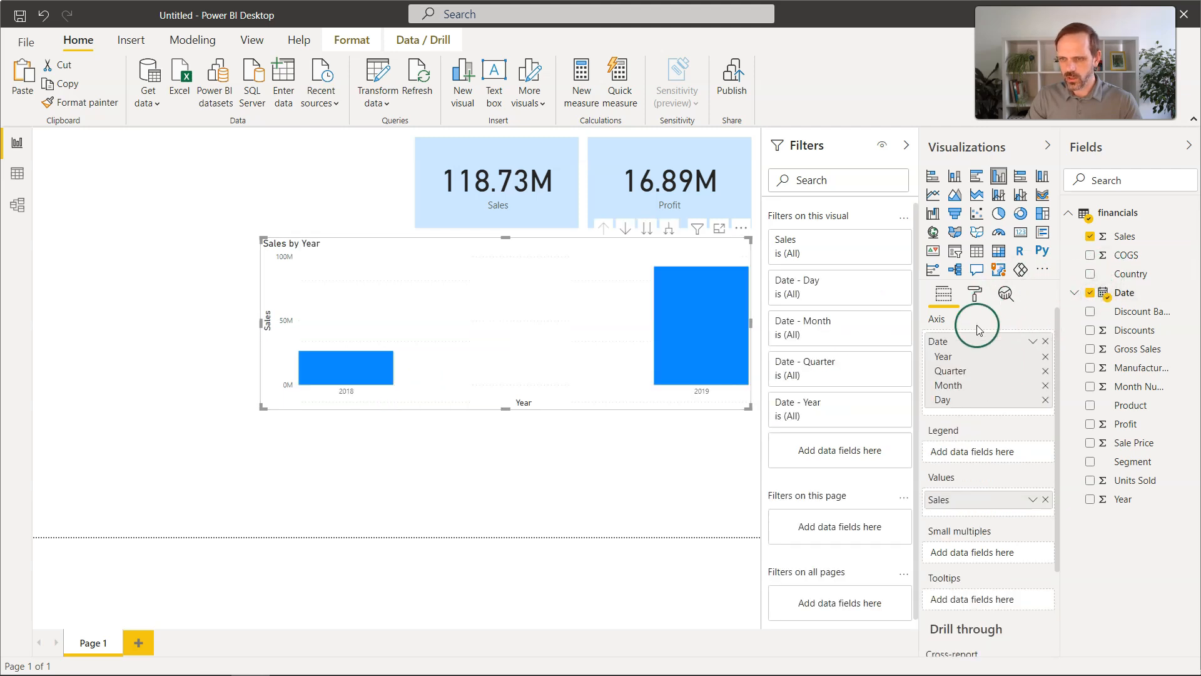
click(669, 227)
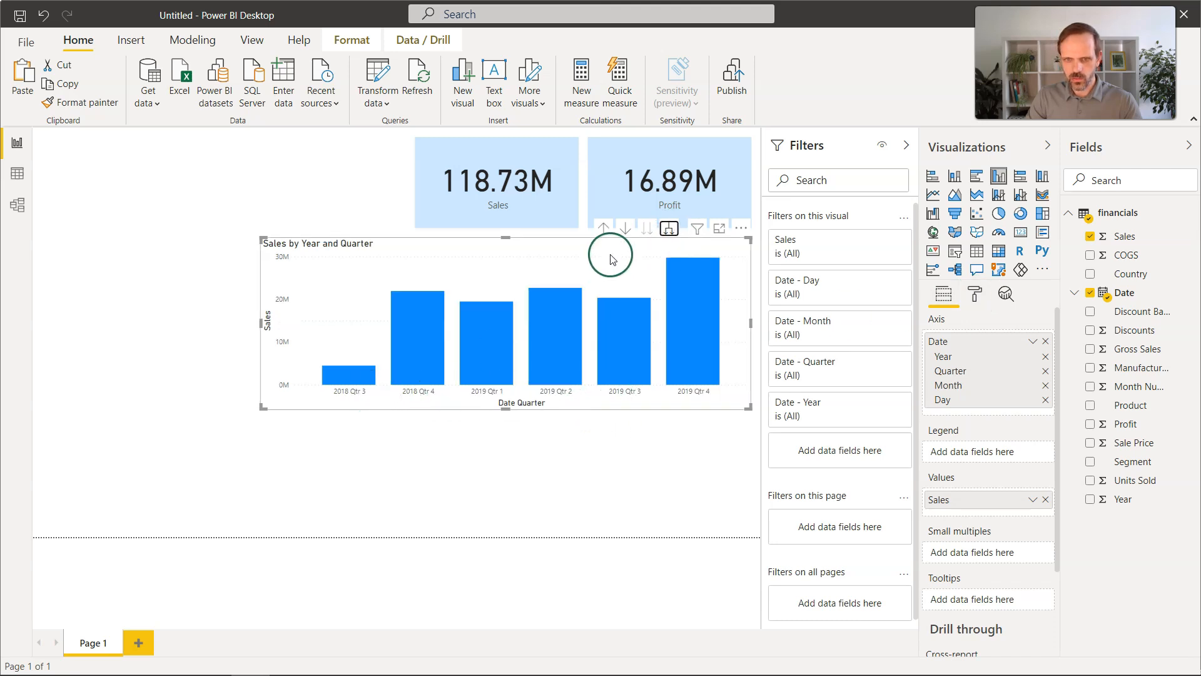
click(669, 228)
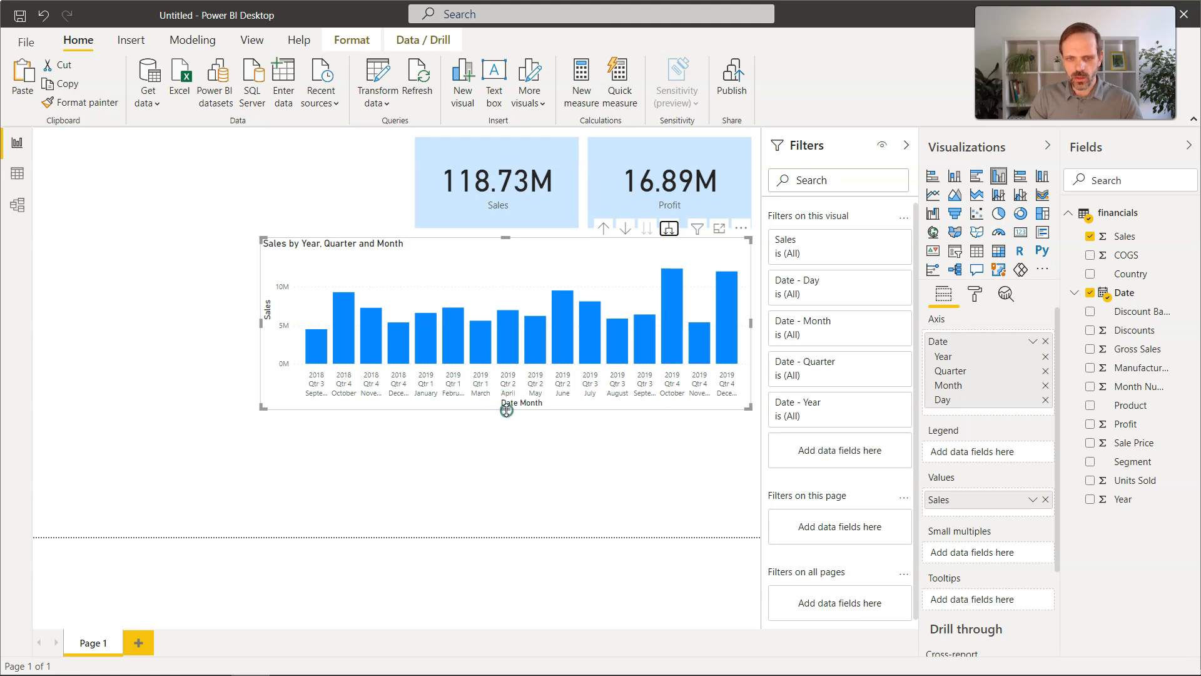
drag(506, 410, 506, 418)
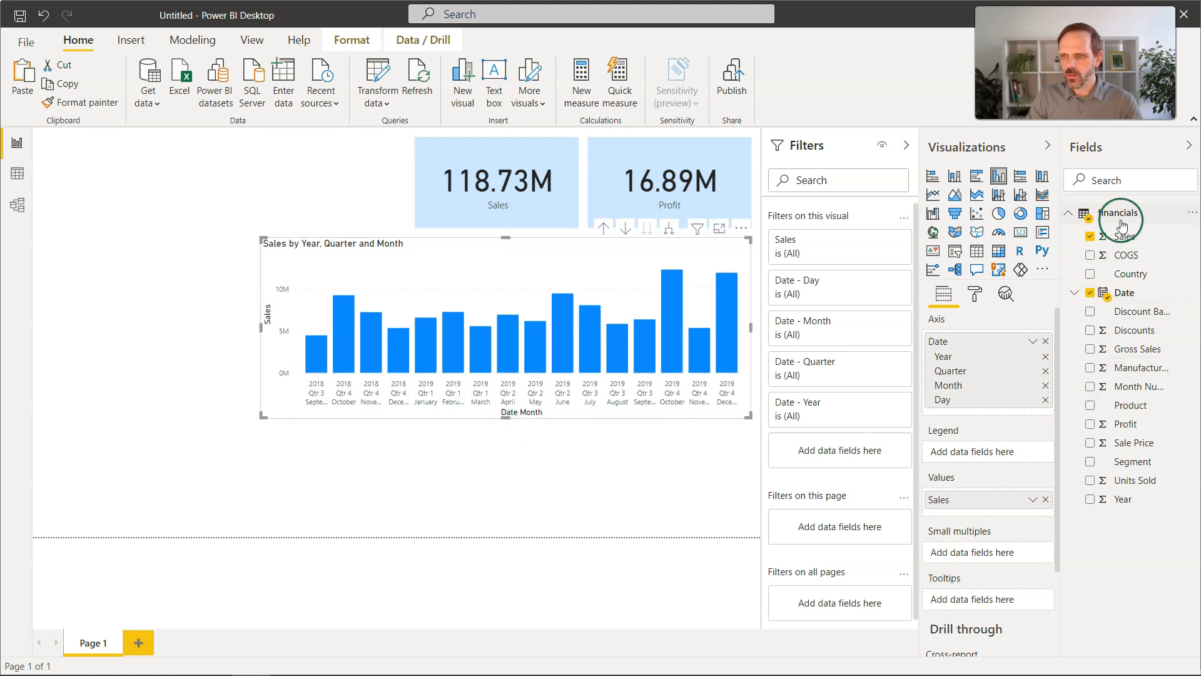
- Create a new measure in the financials table: Peļņa = SUM( financials[Profit] )
click(1187, 236)
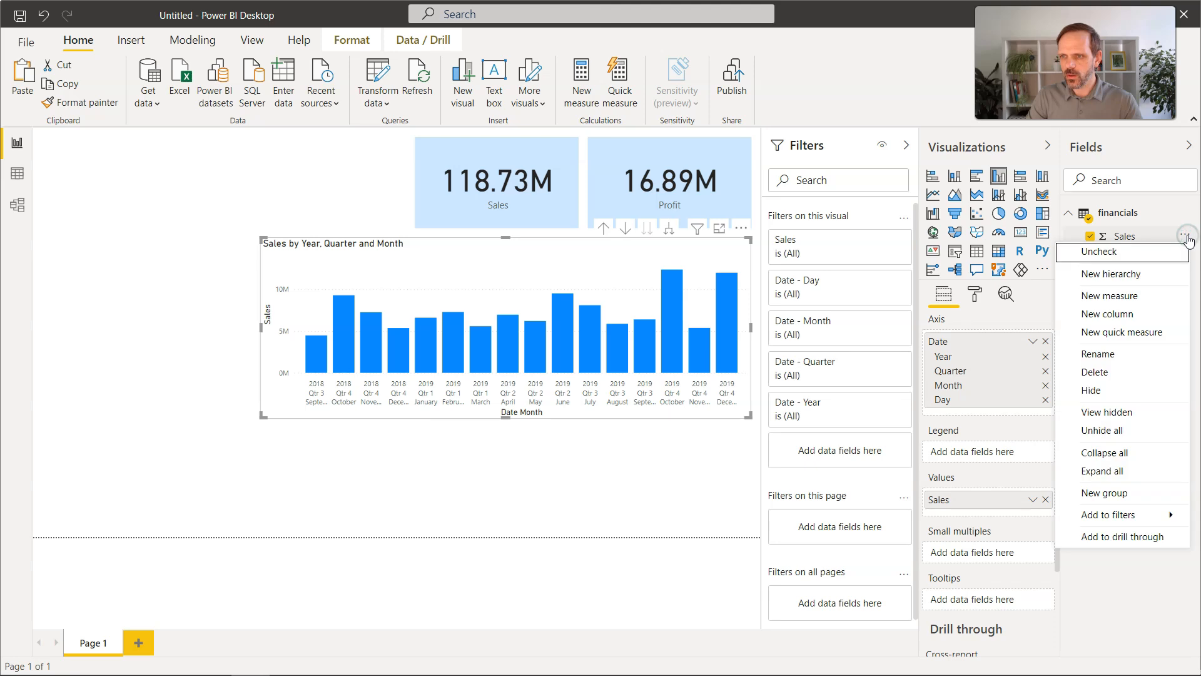
click(1110, 298)
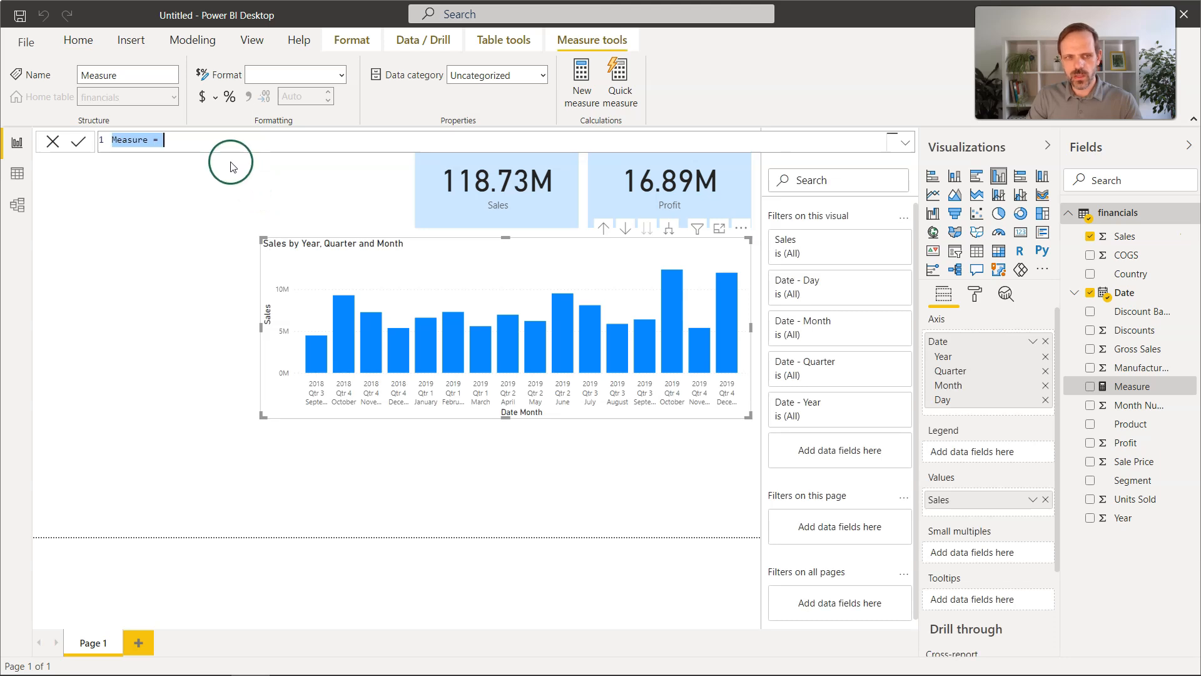
click(128, 140)
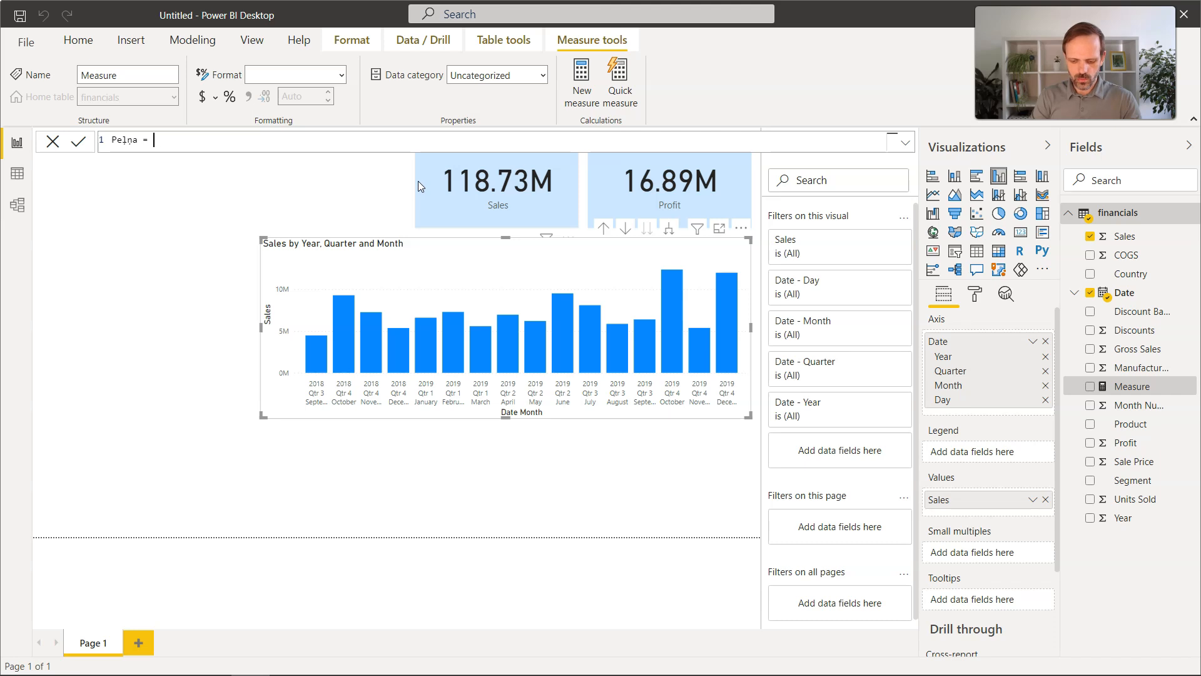
text(sum(pro)
key(Down)
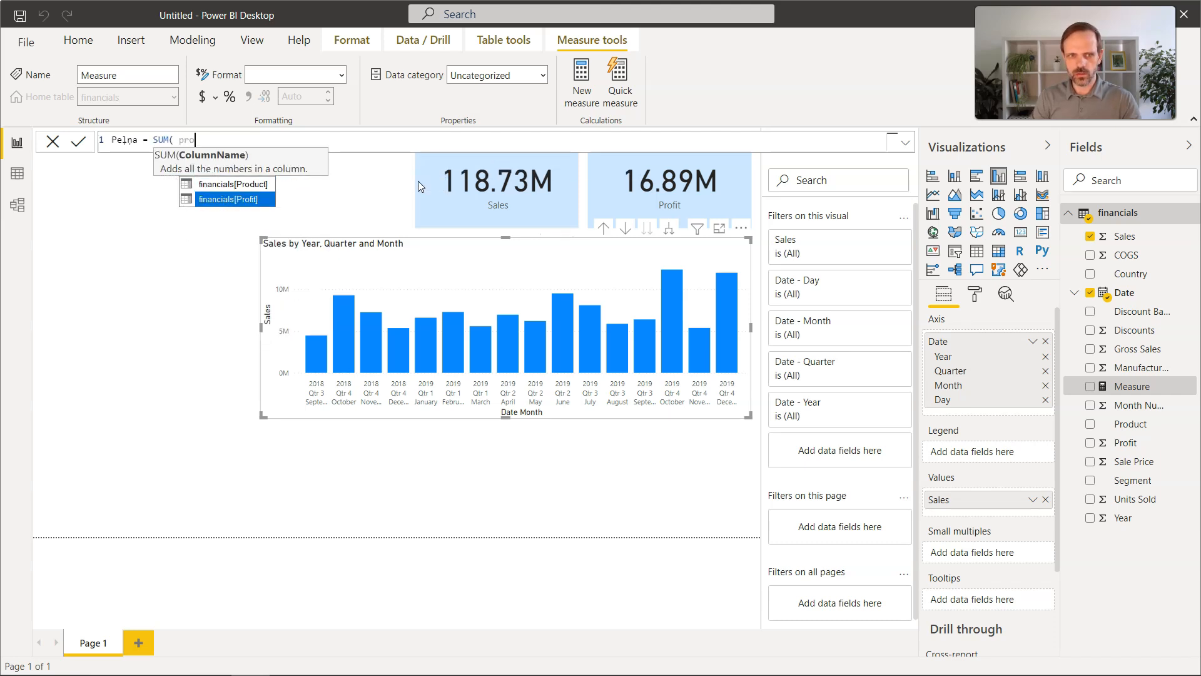
key(Tab)
text())
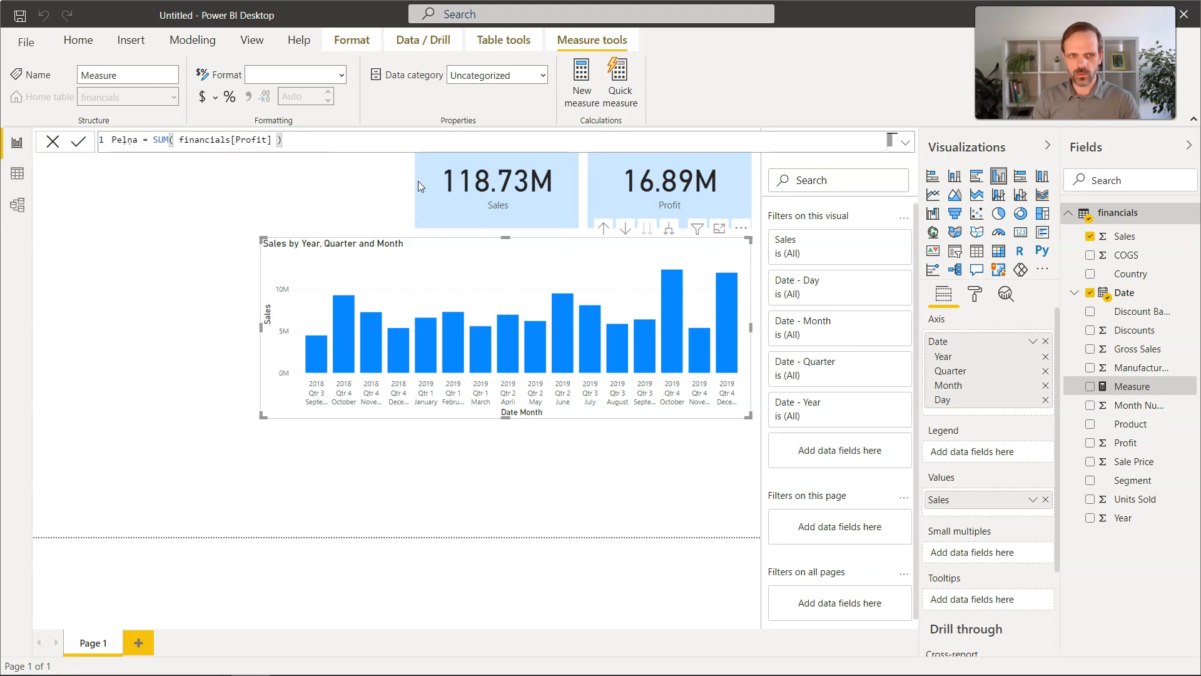
key(Return)
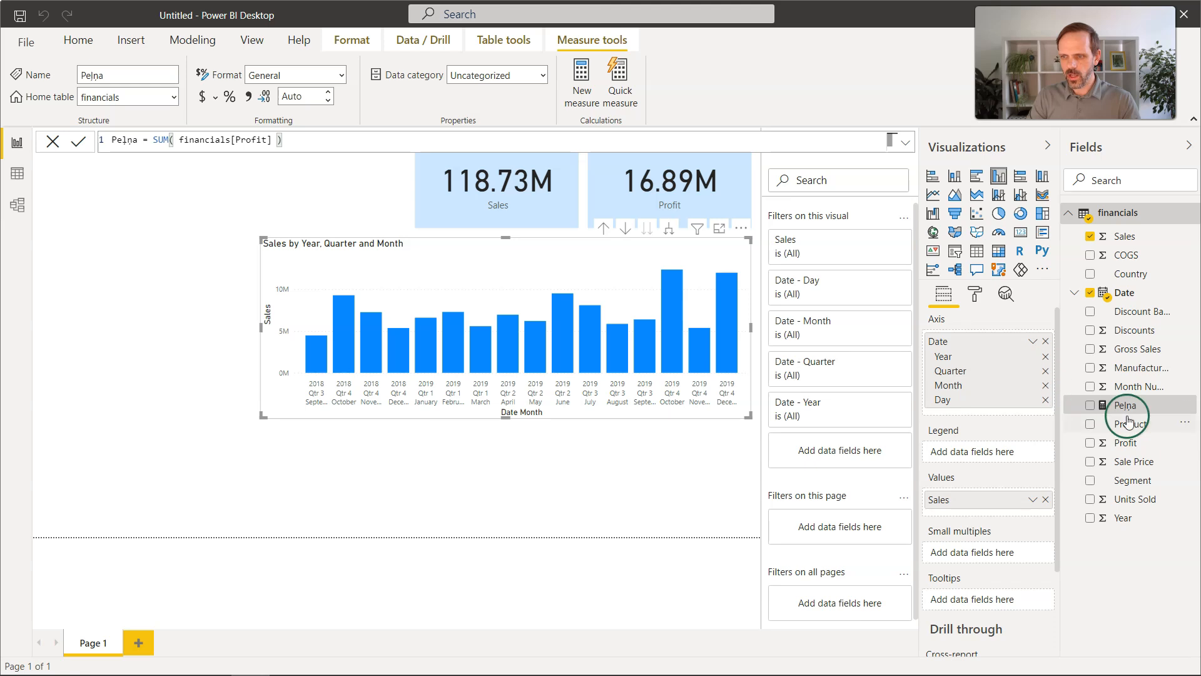
- Place the Peļņa measure beside the Sales card, copy the Sales card's formatting onto it with Format painter, and convert it to a card
drag(1123, 409, 350, 178)
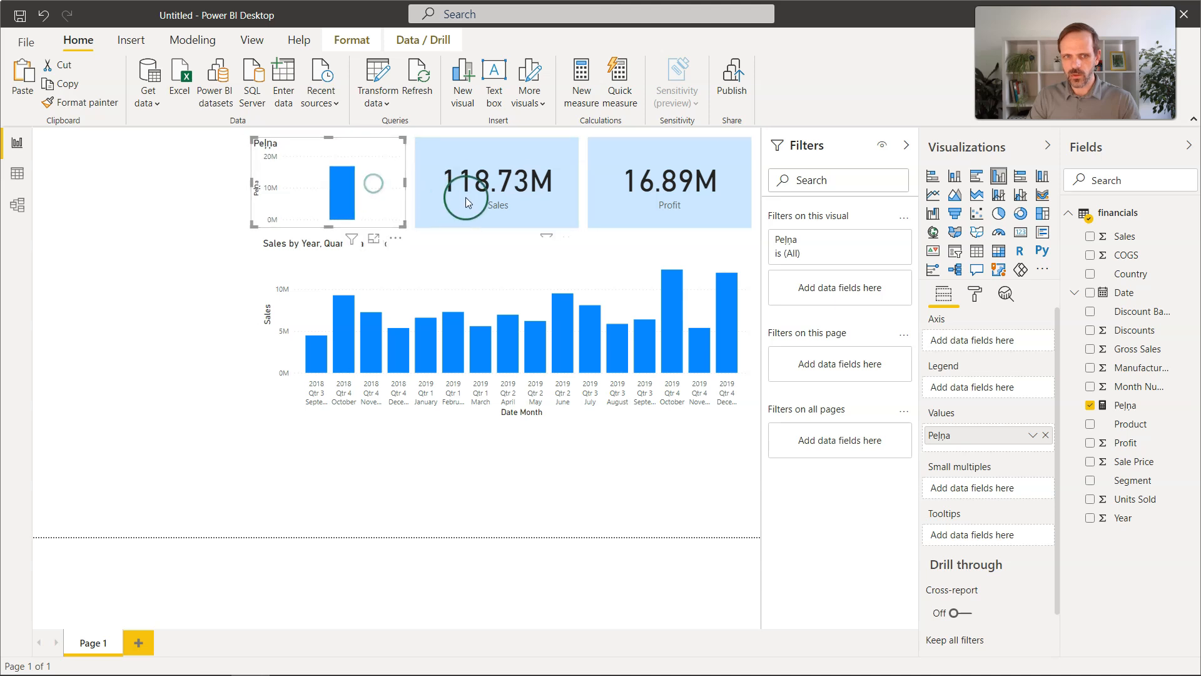
click(497, 193)
click(82, 102)
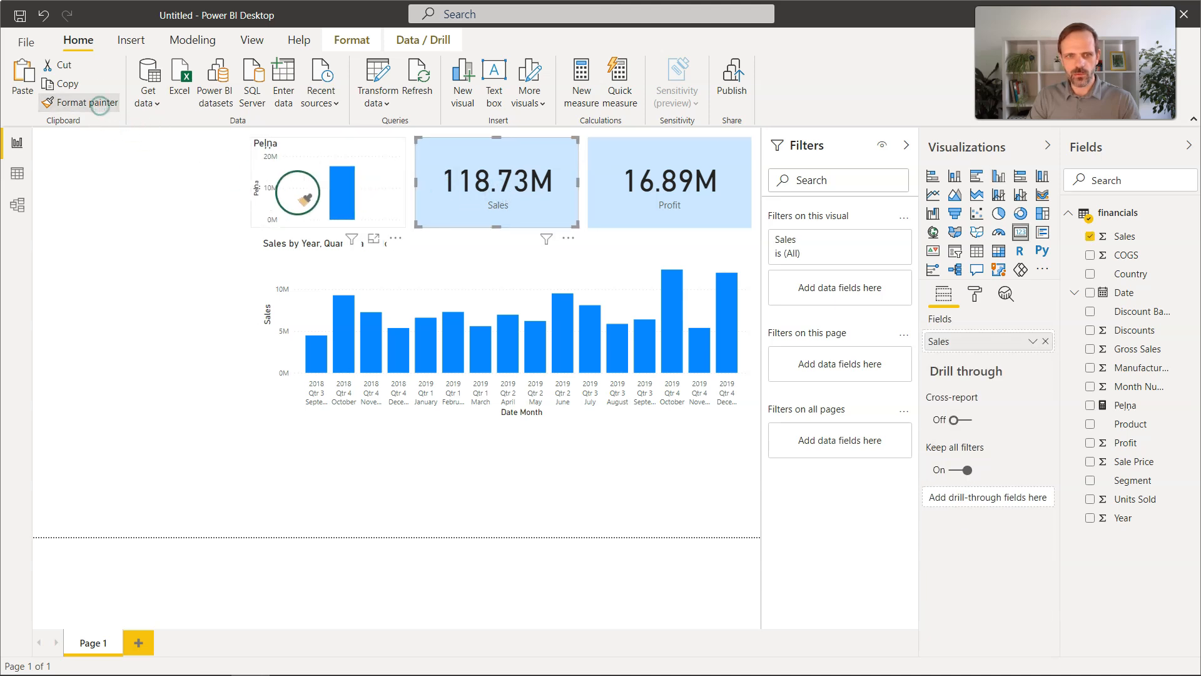
click(336, 201)
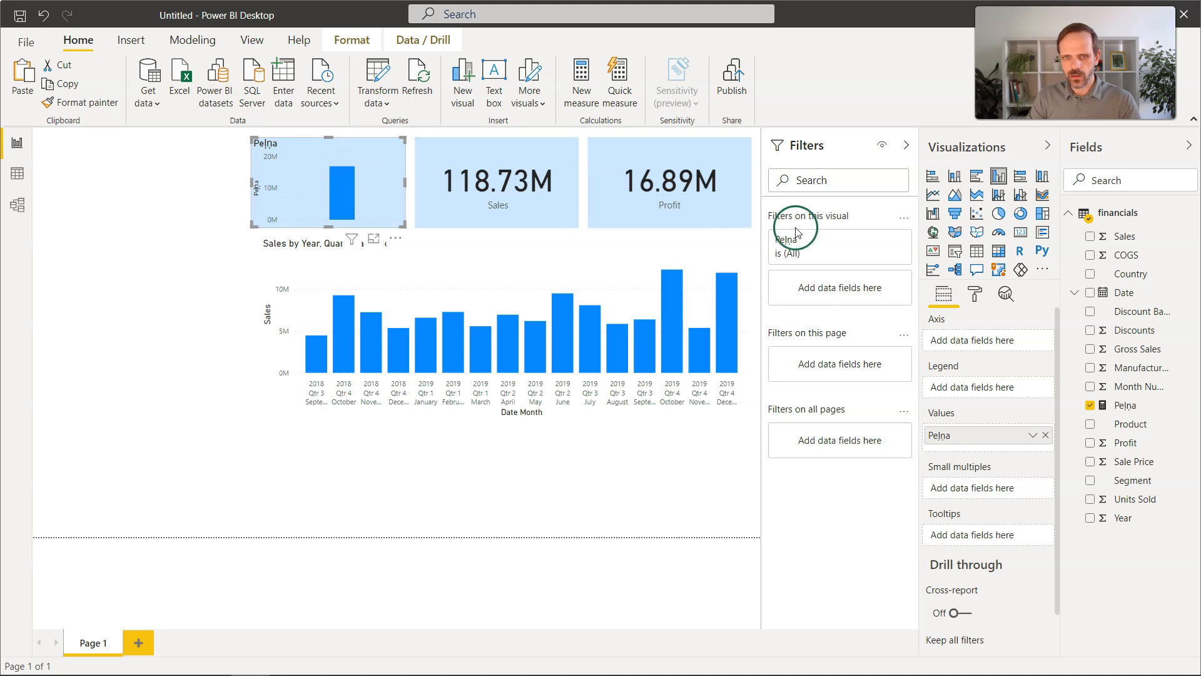
click(1021, 231)
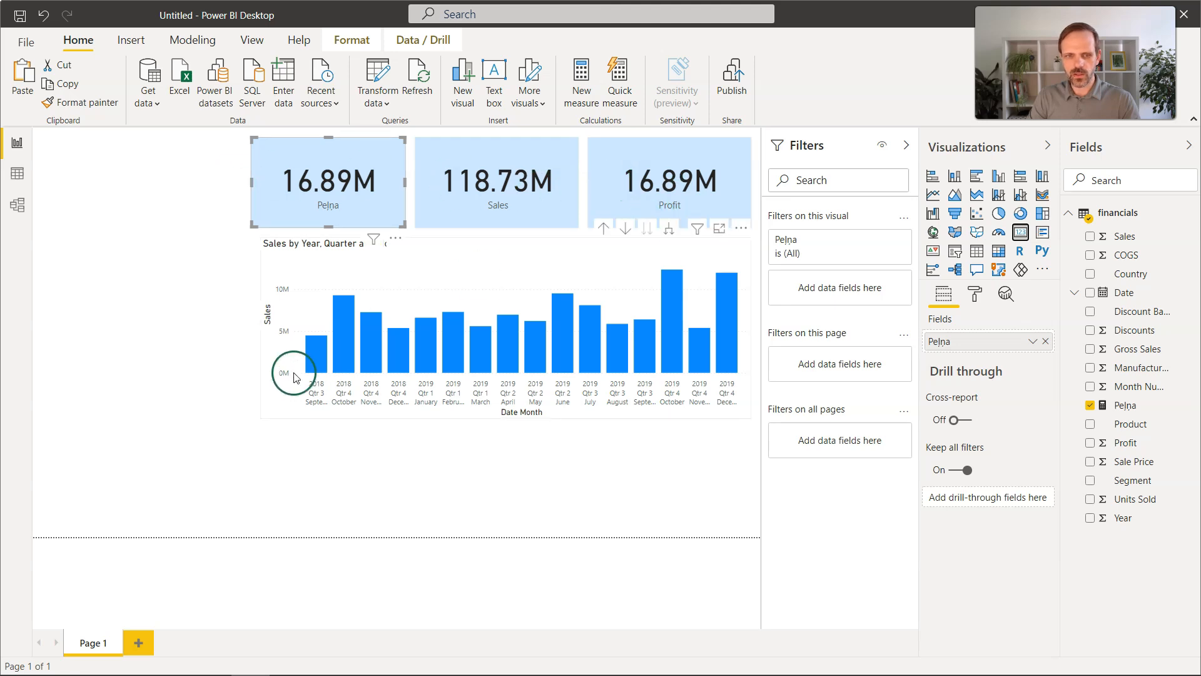
- Widen the column chart so its left edge aligns with the Peļņa card, and deselect it
click(269, 336)
drag(257, 330, 248, 328)
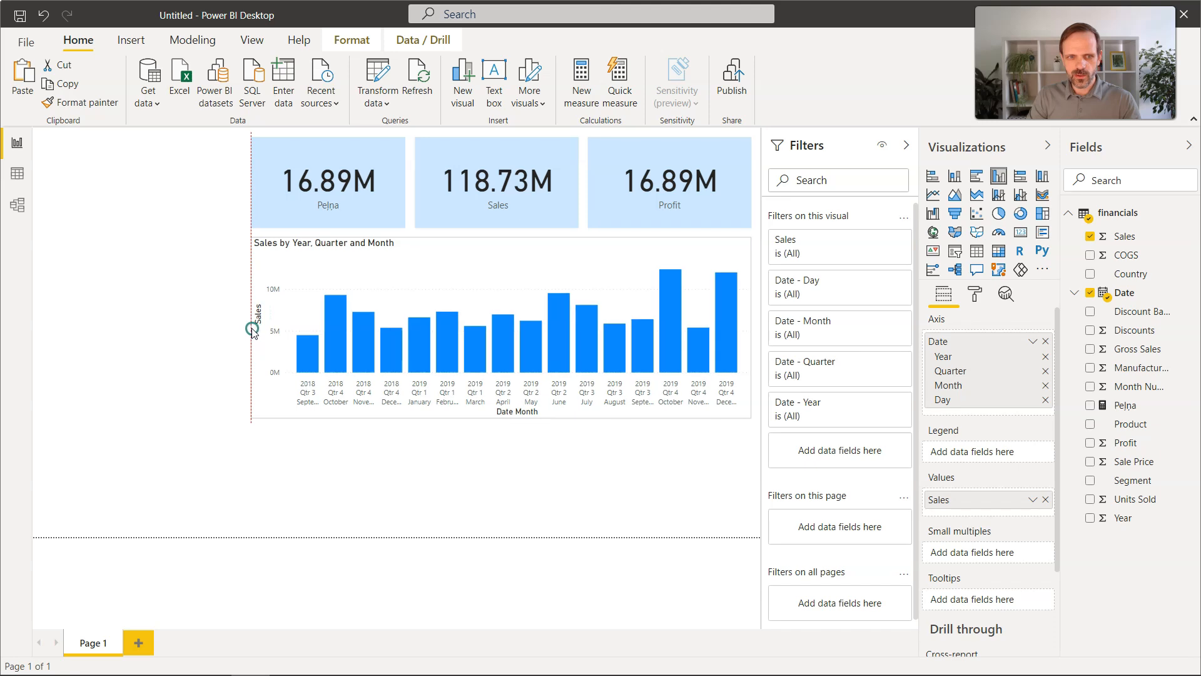
click(406, 471)
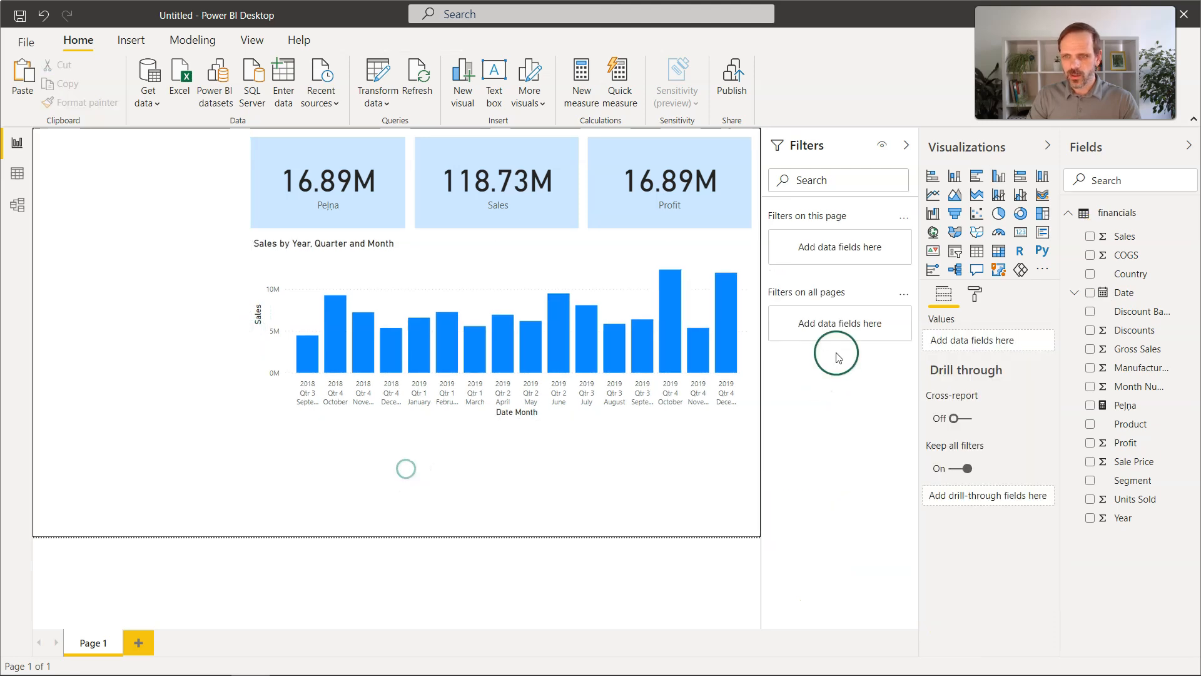
- Add an empty table visual directly beneath the column chart and stretch it to the chart's full width
click(977, 251)
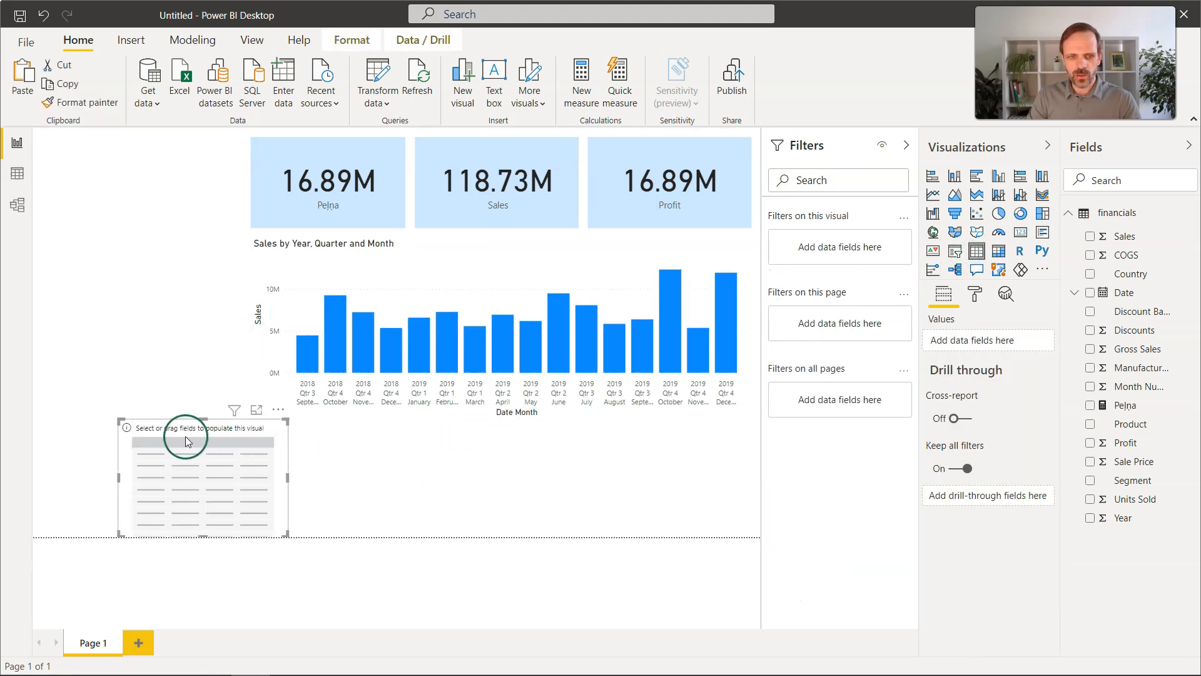
drag(189, 433, 322, 432)
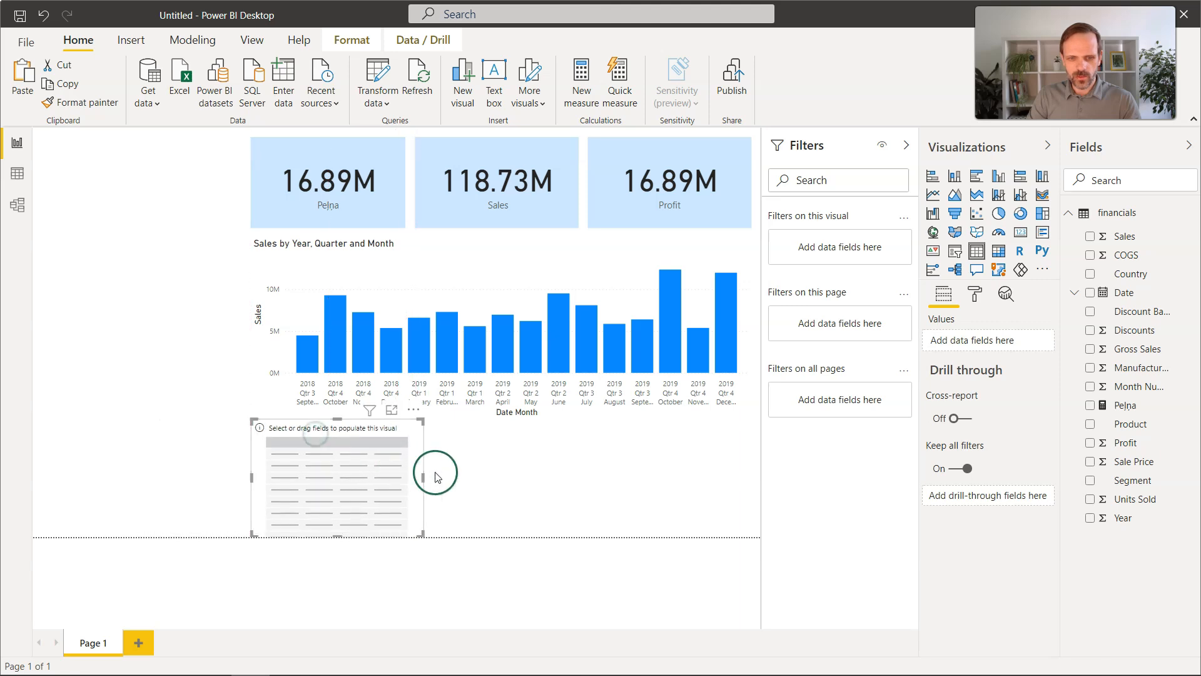
drag(425, 476, 751, 485)
click(491, 479)
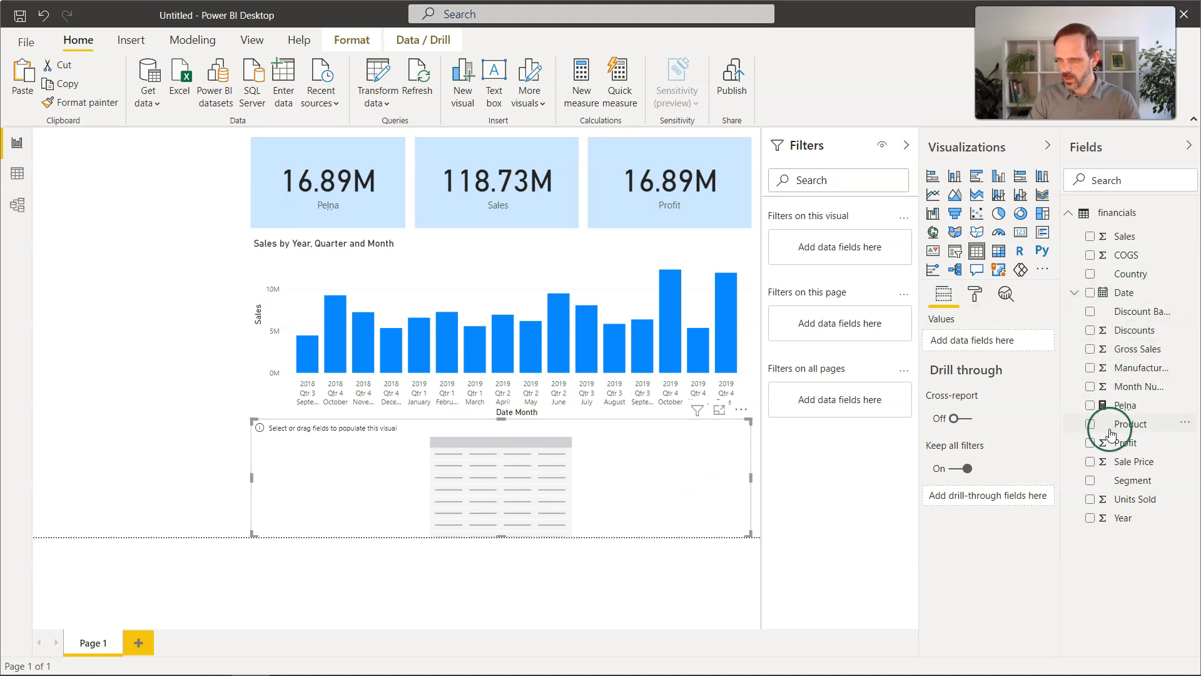
- Fill the table with the Segment, Units Sold, Gross Sales, Discounts, Sales and COGS fields, in that order
click(1091, 480)
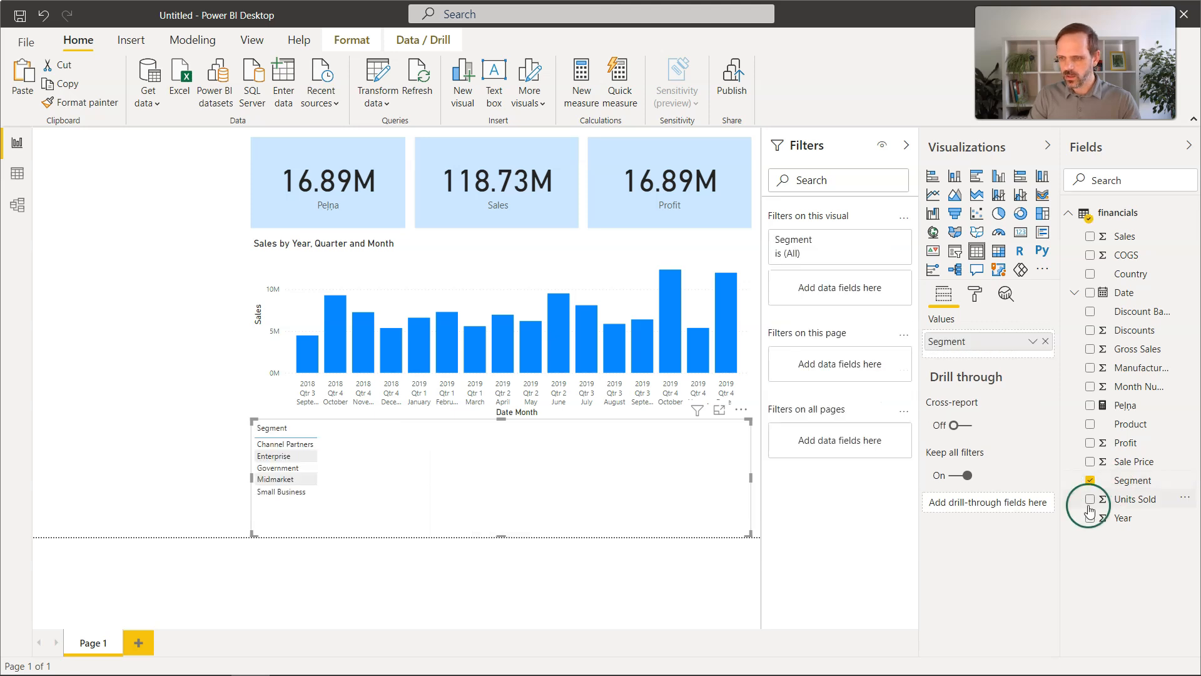
click(1091, 499)
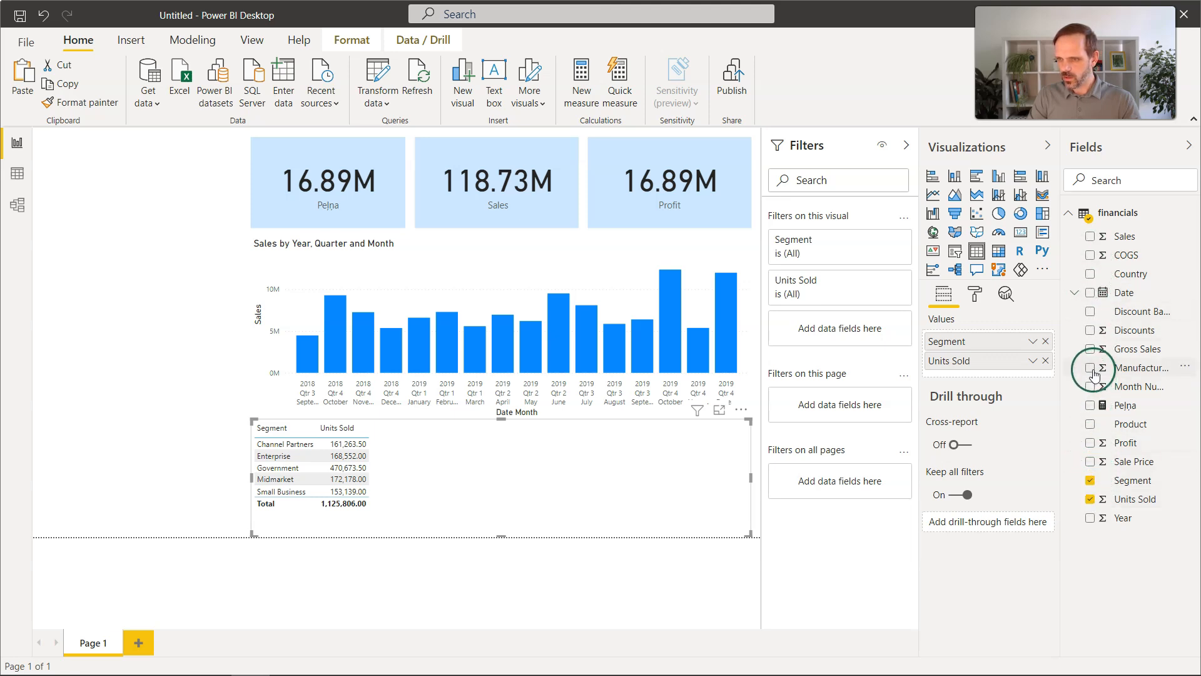
click(1090, 349)
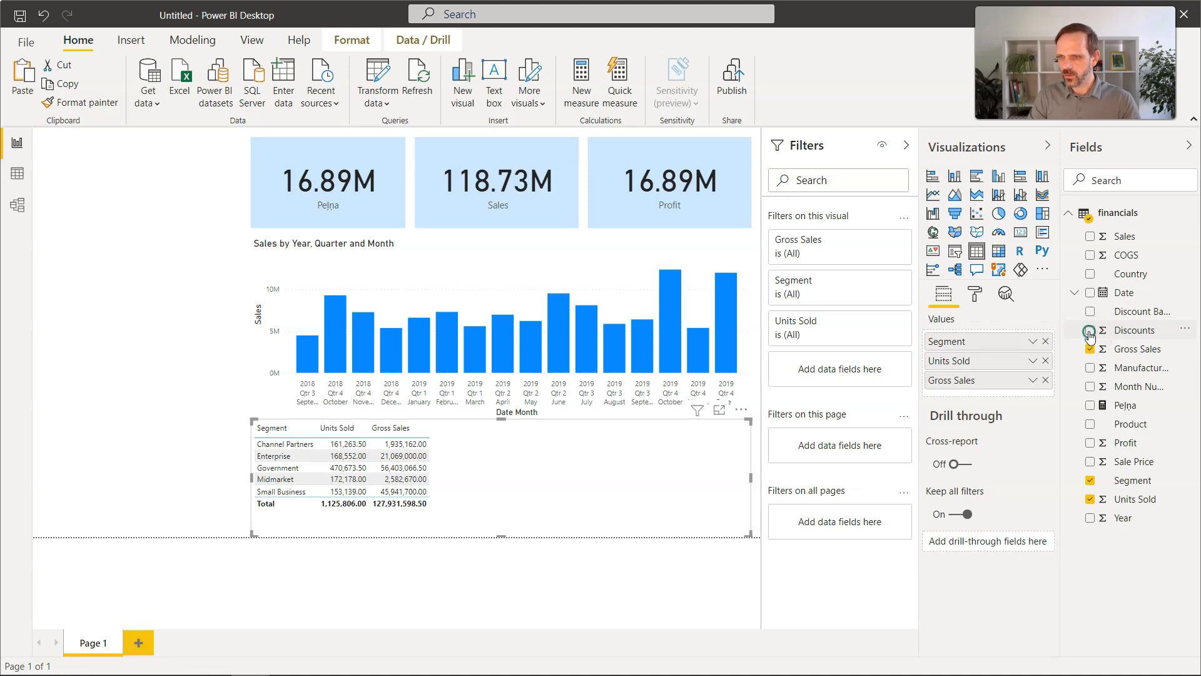
click(1090, 331)
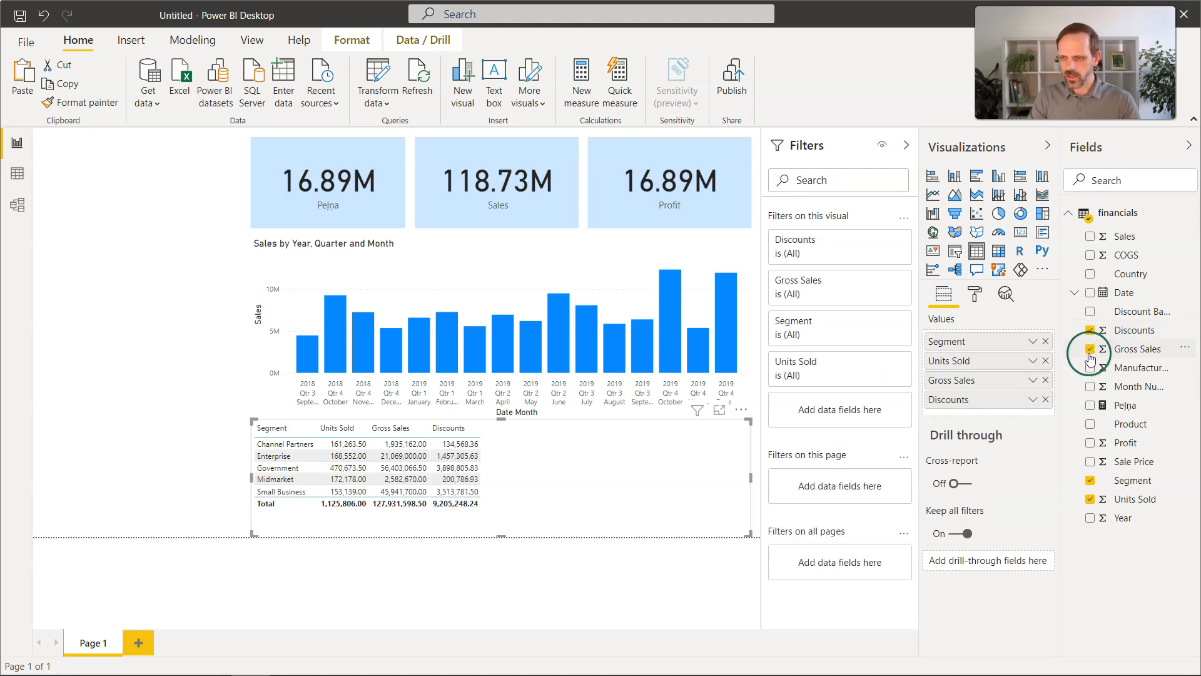
click(1091, 237)
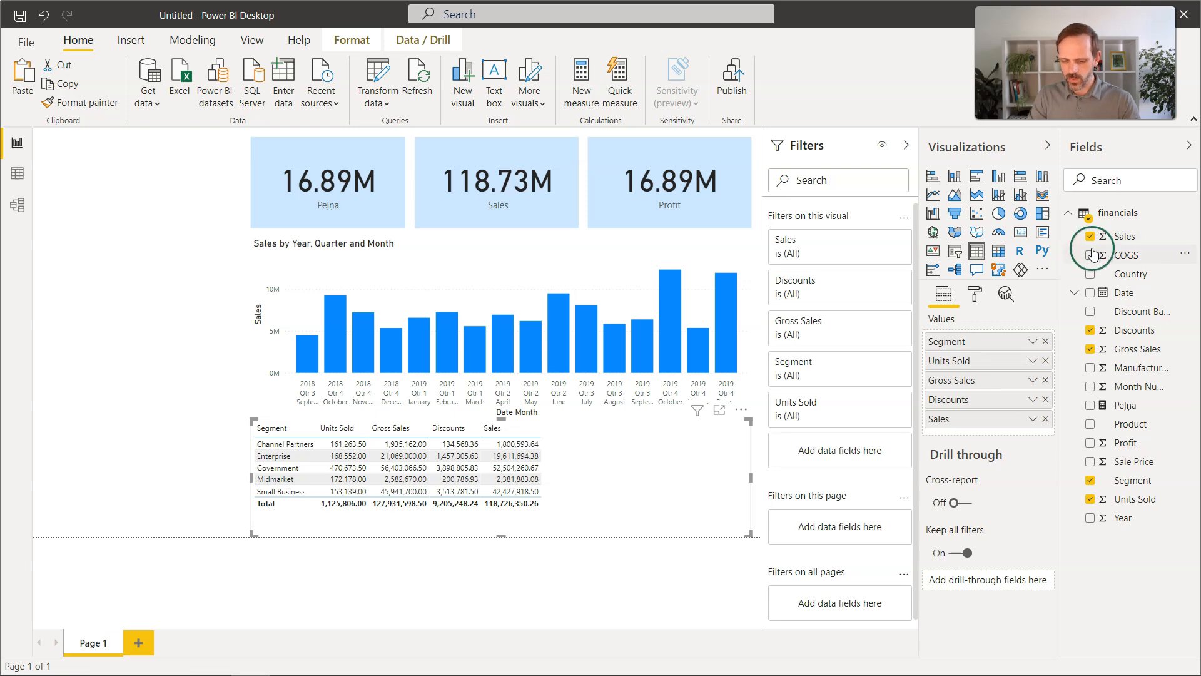
click(1091, 256)
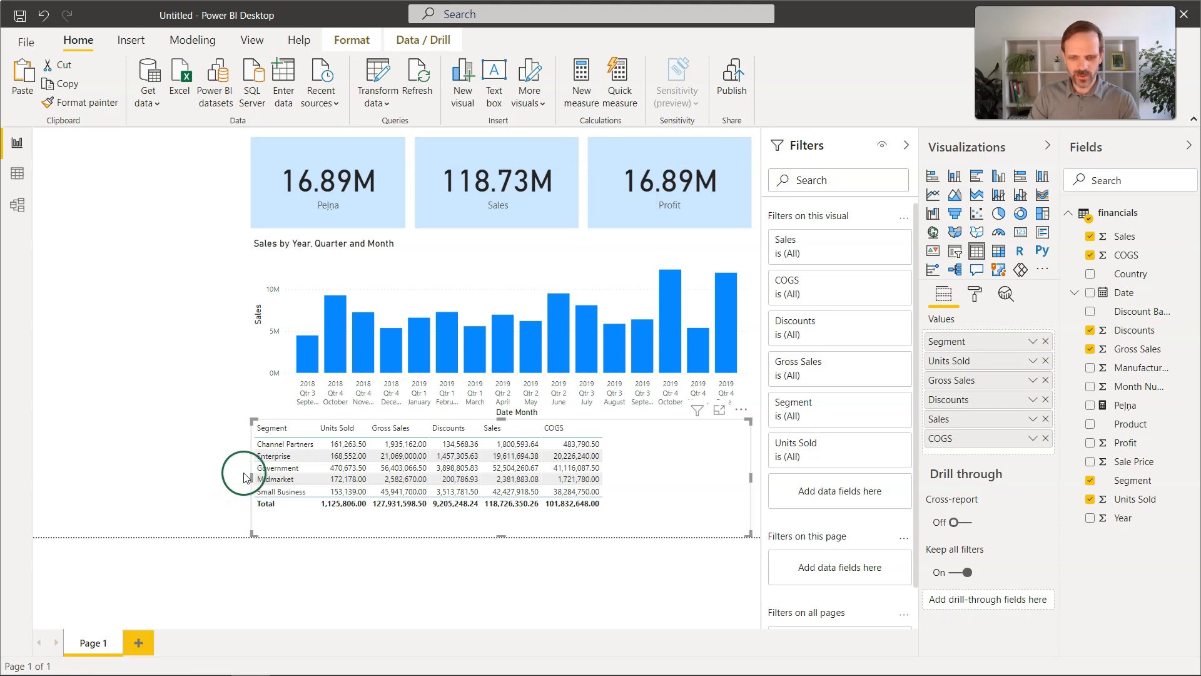
- Add a donut chart of Sales by Segment beside the column chart, matched to its height, and deselect it
click(156, 286)
click(1020, 214)
drag(155, 179, 150, 286)
drag(193, 325, 233, 413)
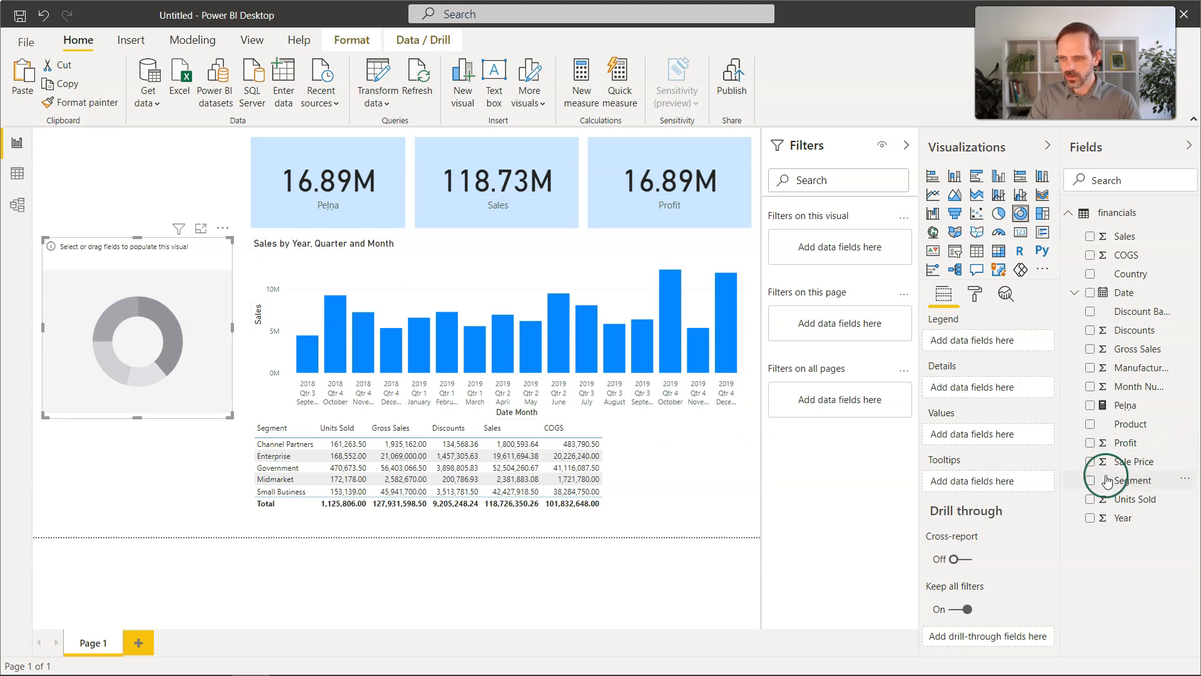
click(1090, 481)
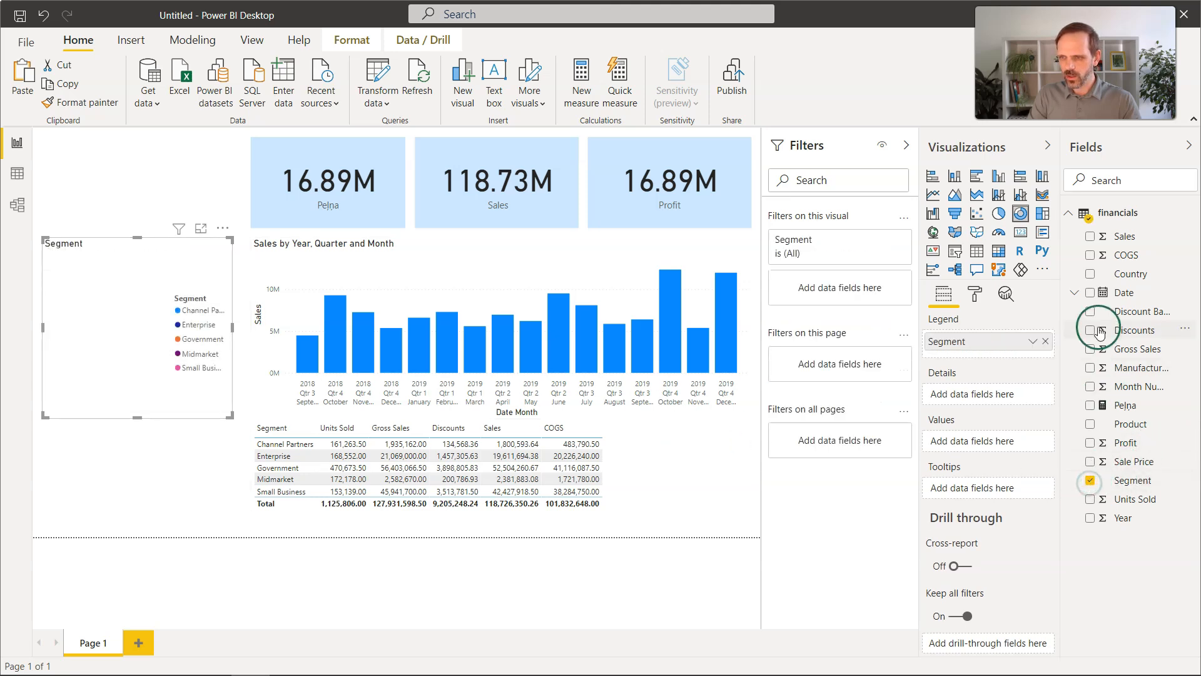
click(1091, 236)
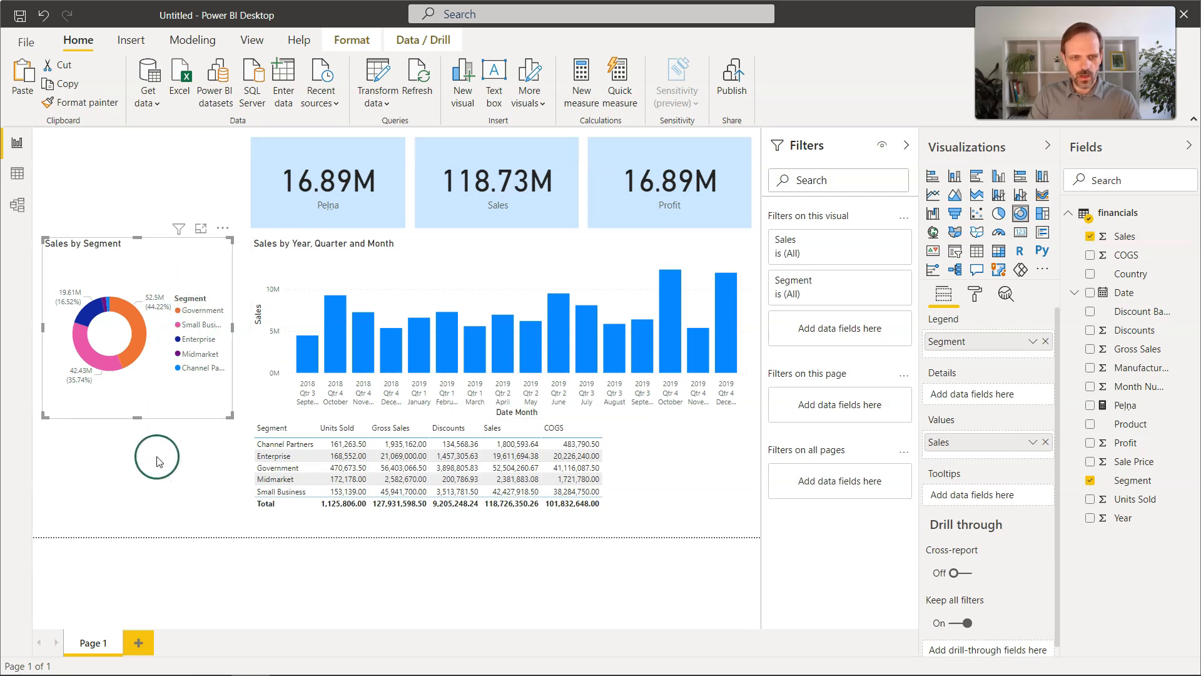
click(156, 184)
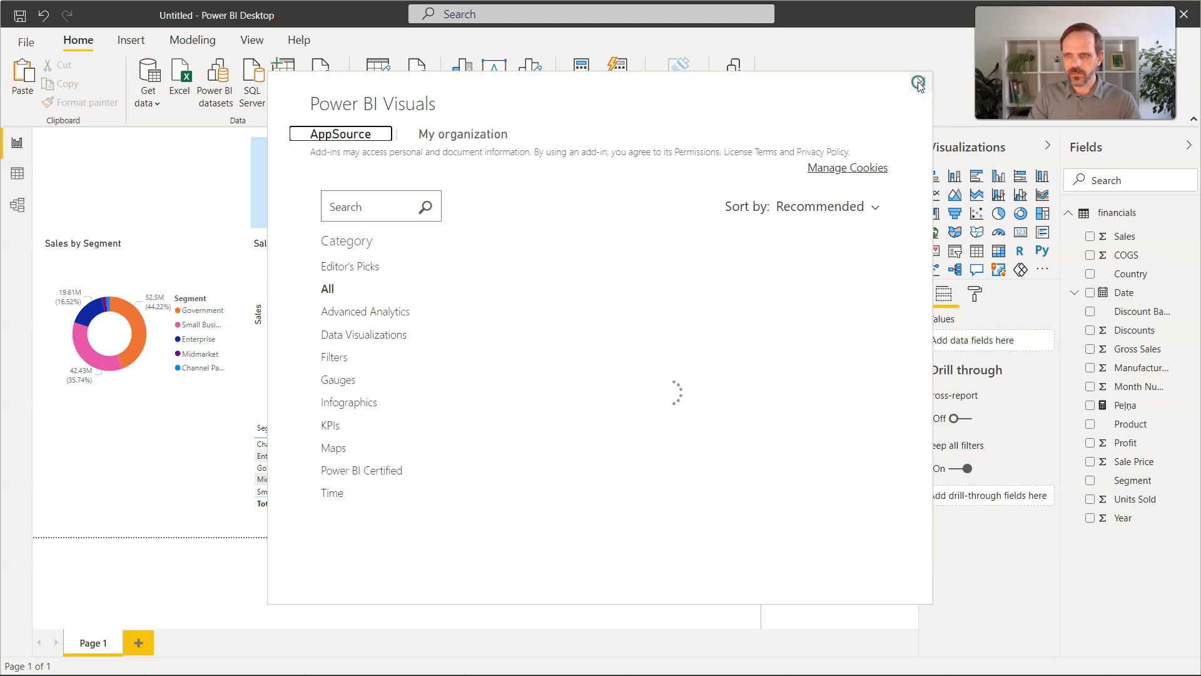
- Close the Power BI Visuals window and insert the image Excel Know How logo RGB_Grey RGB logo.png
click(920, 82)
click(131, 40)
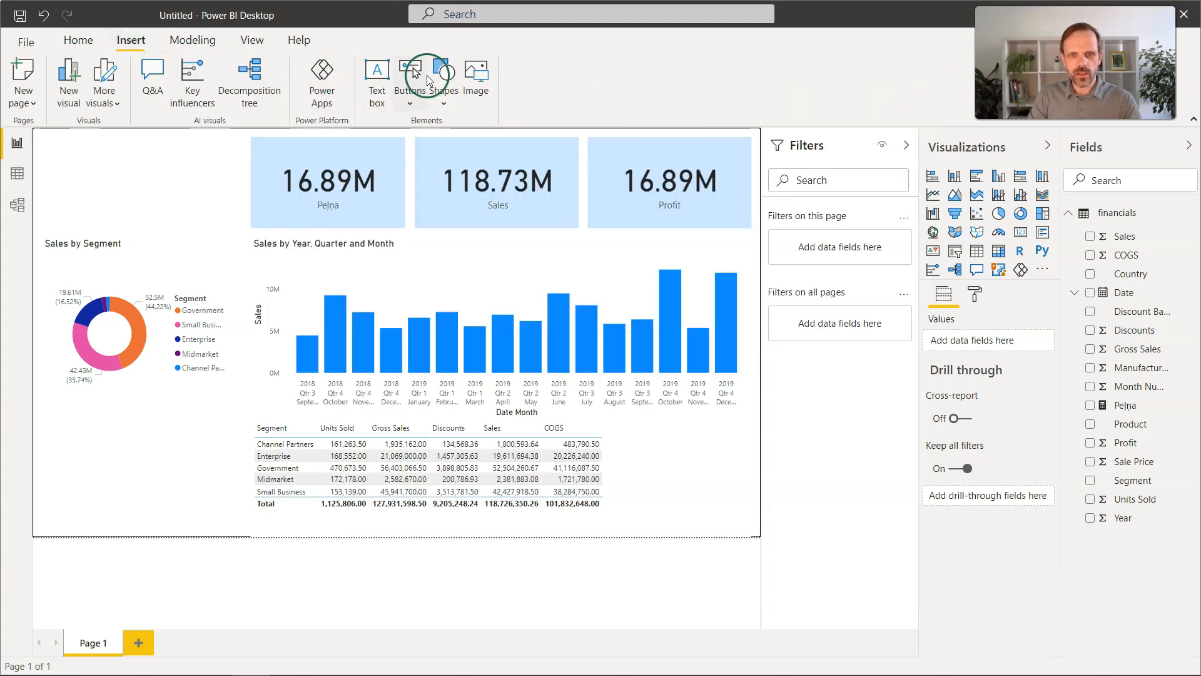
click(478, 78)
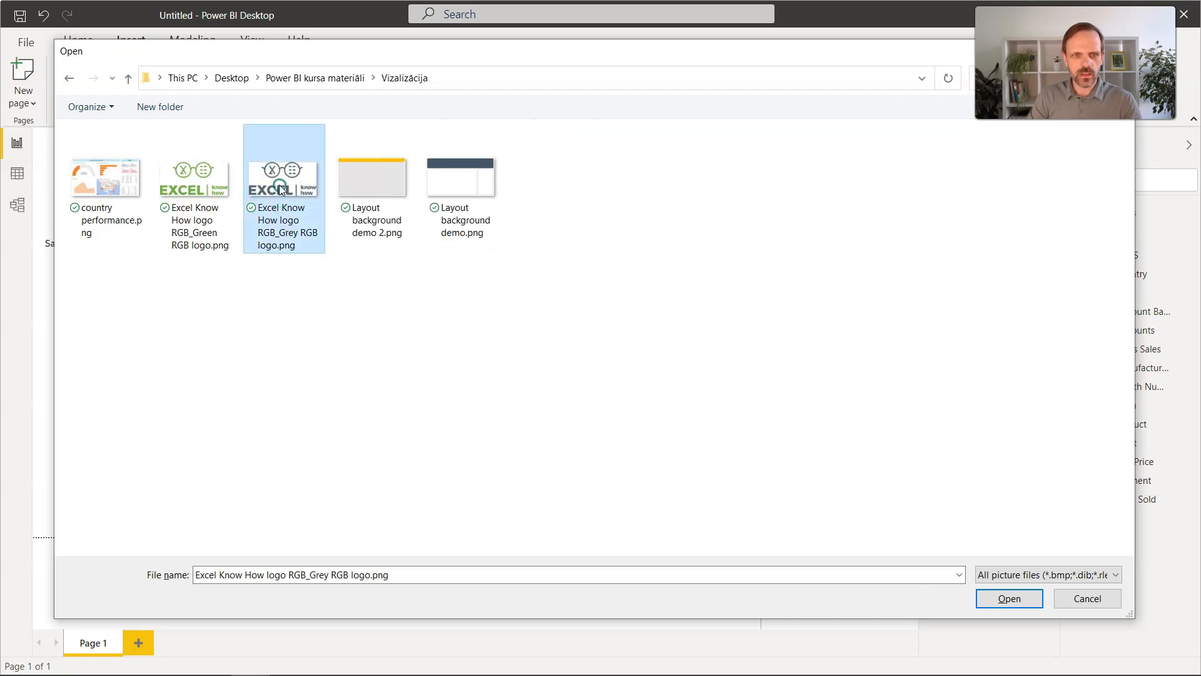
double_click(283, 188)
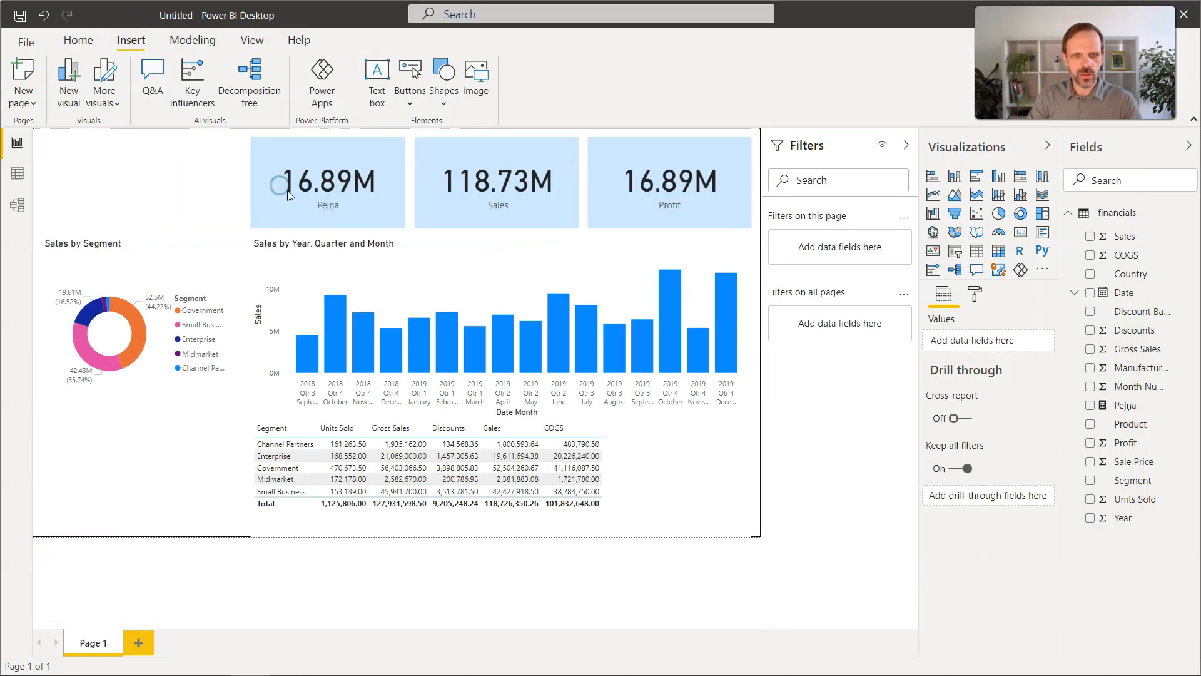
- Move the logo above the donut chart, aligned with its left edge, shrink it to fit there and deselect it
drag(161, 476, 160, 186)
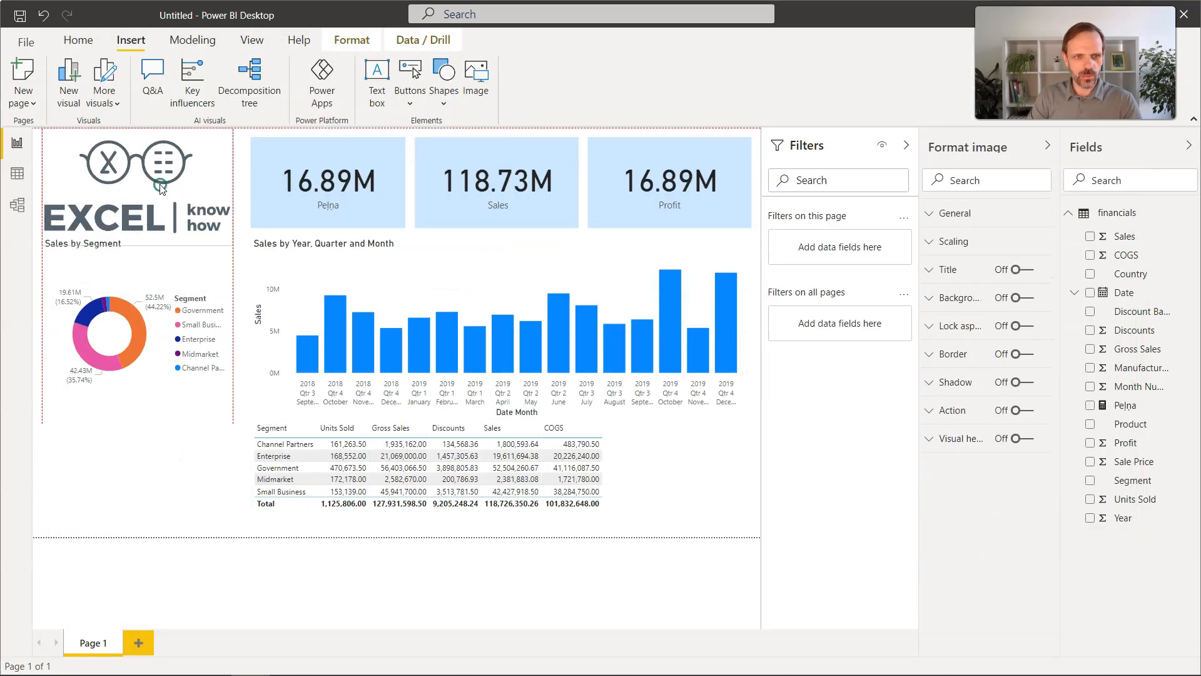
drag(230, 252, 125, 177)
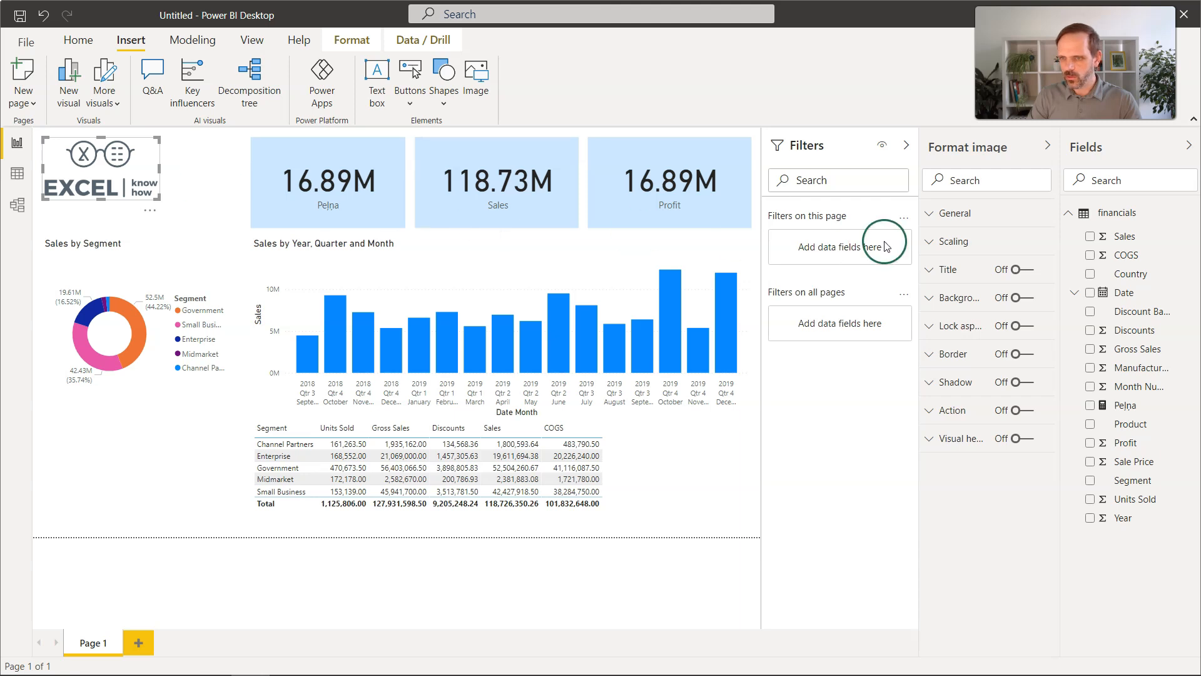
click(187, 526)
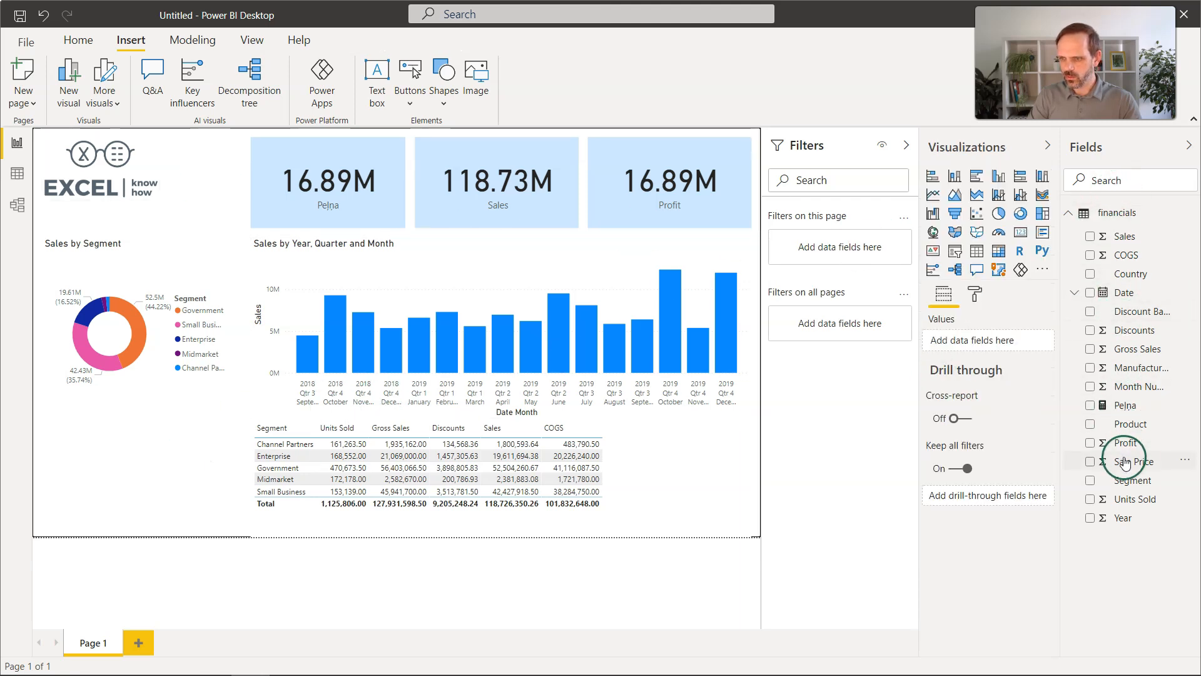
- Add a Year slicer displayed as a list, narrowed to fit between the logo and the first card
drag(1126, 524, 217, 213)
drag(346, 240, 346, 241)
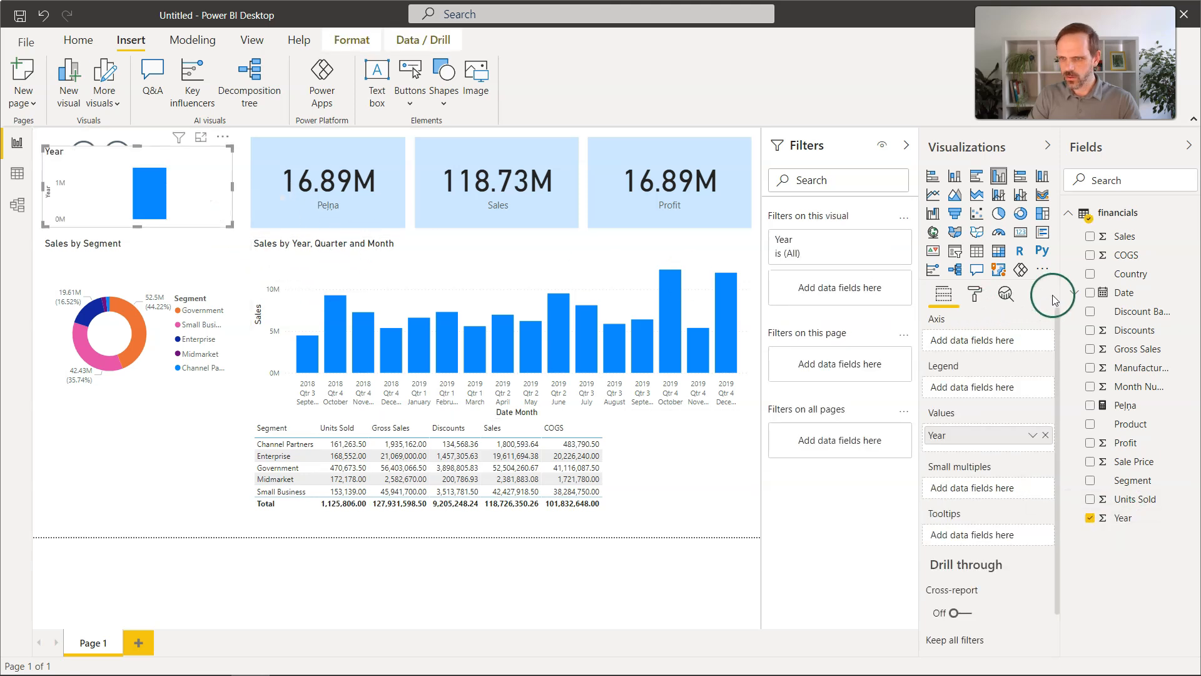
click(954, 253)
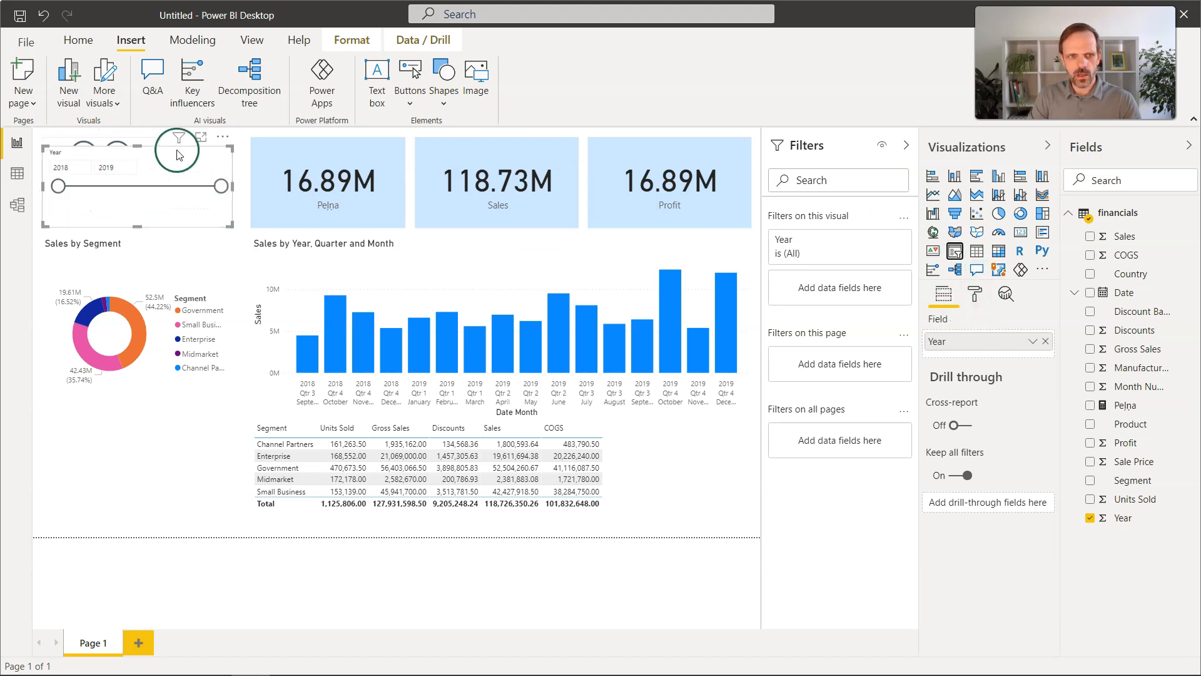
click(222, 152)
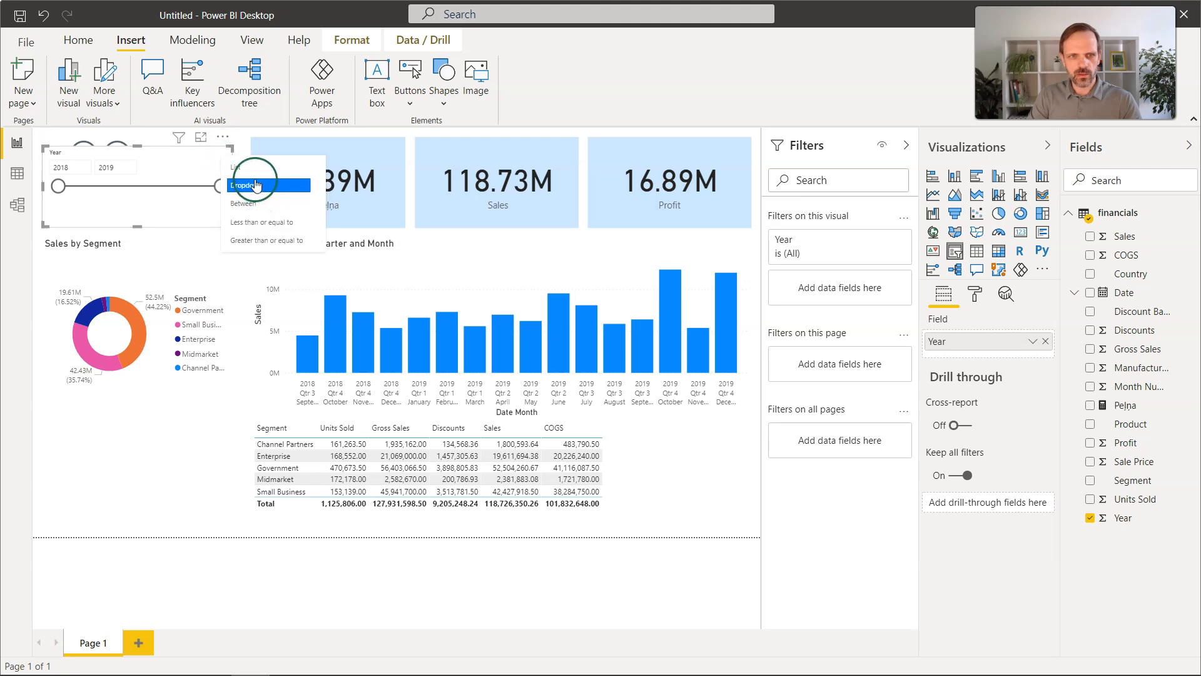
click(236, 167)
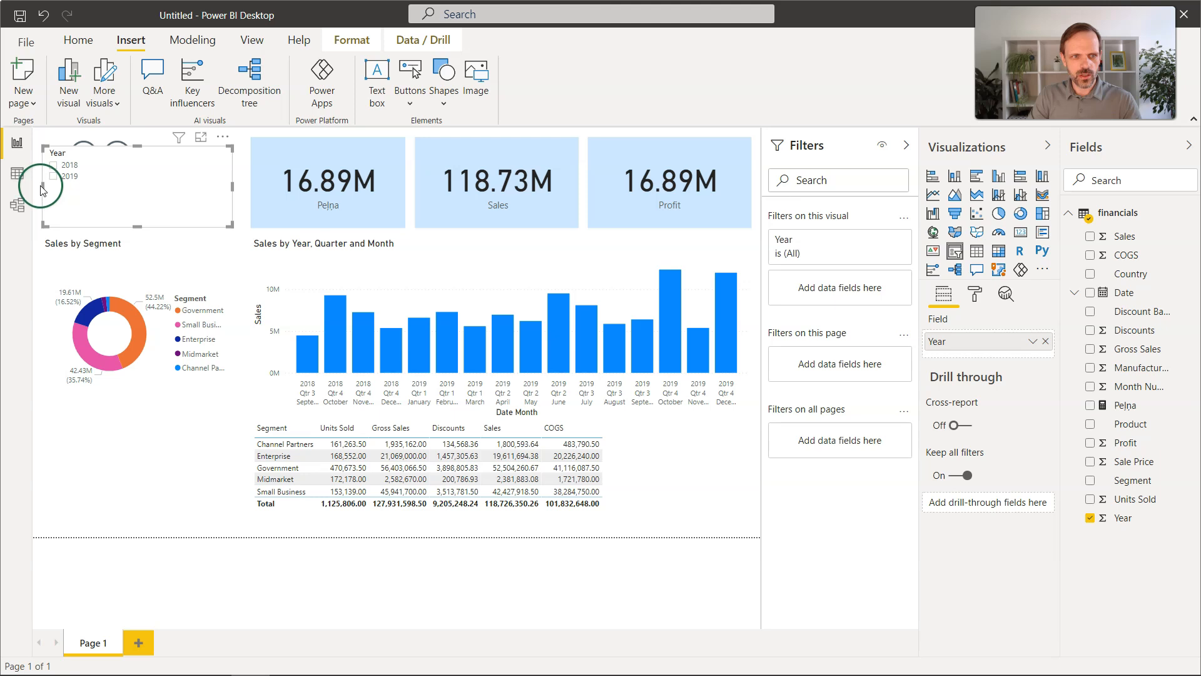
drag(42, 186, 227, 180)
- Test the Year slicer by filtering the report to 2018 and to 2019, and clear the selection
click(209, 167)
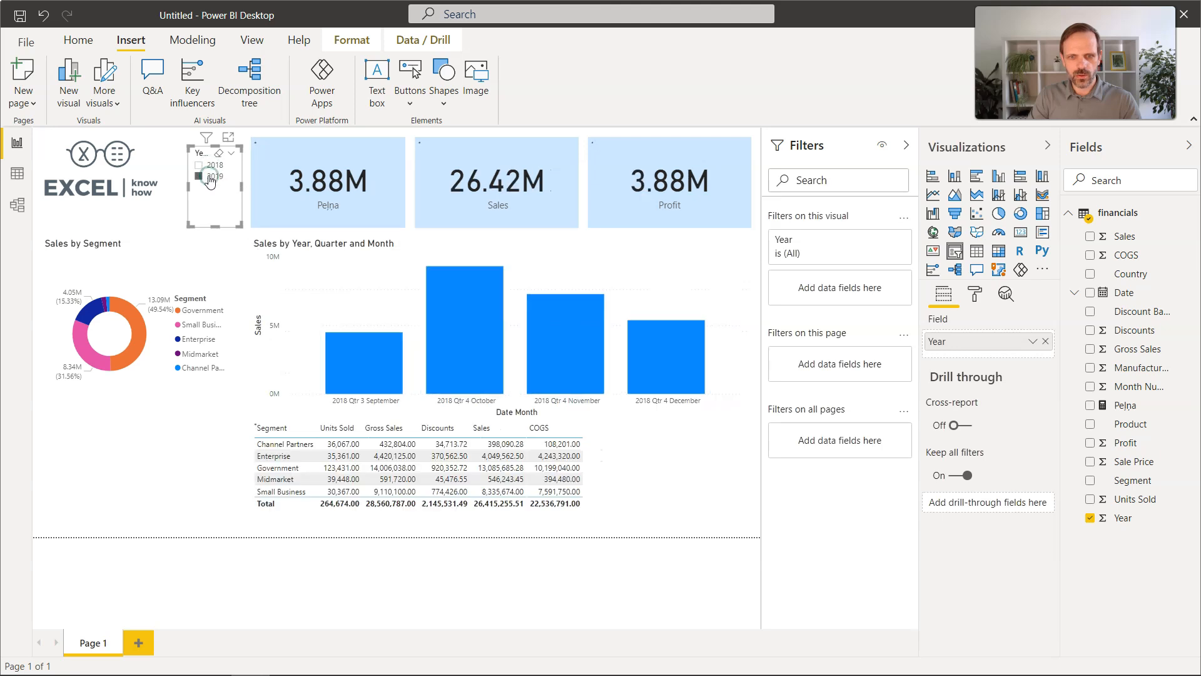
click(187, 456)
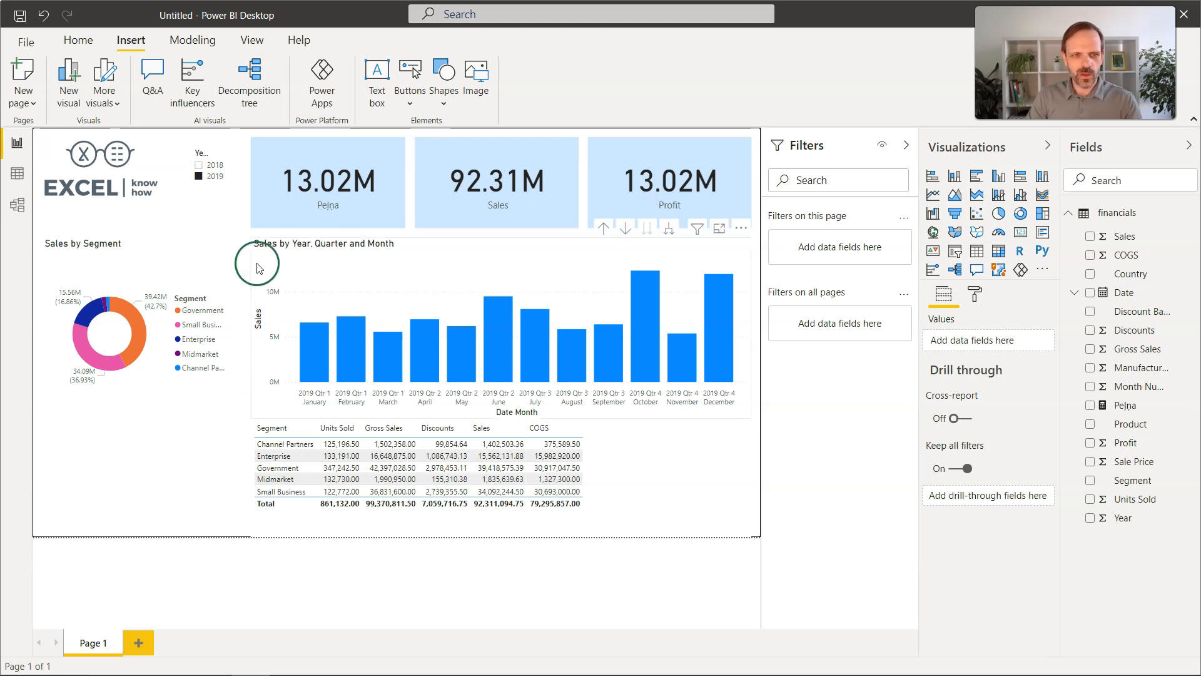
click(209, 178)
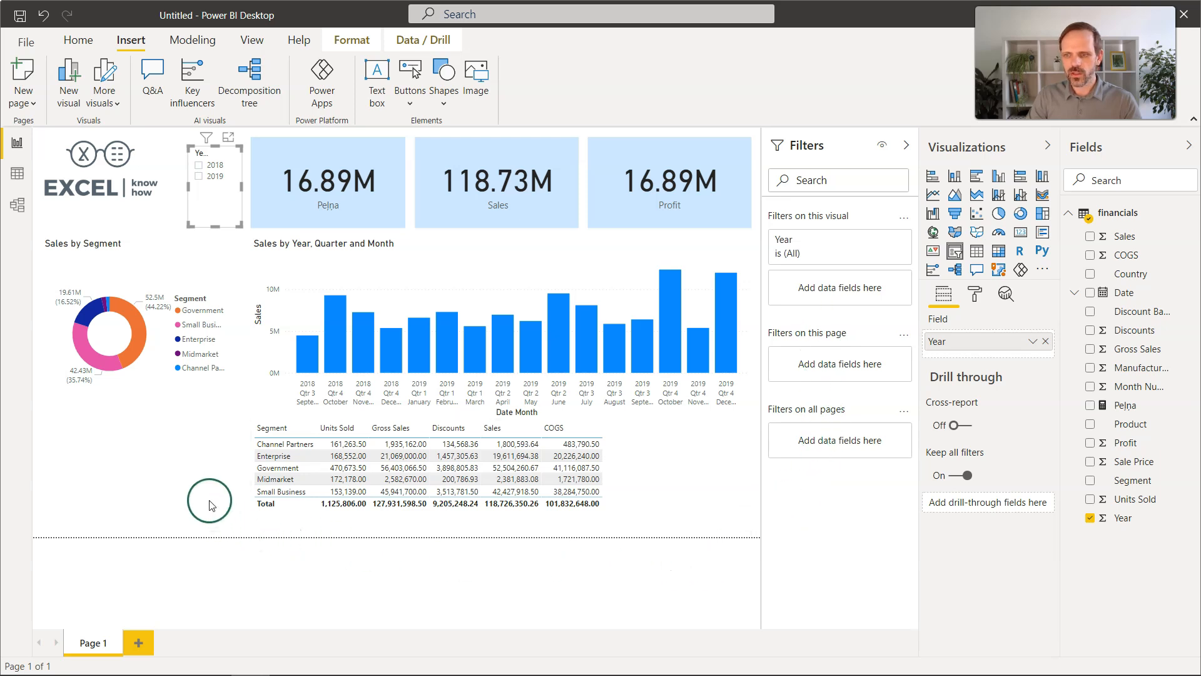
- Save the report as demo sākums, publish it to the Power BI demo workspace and dismiss the publishing dialog
click(76, 40)
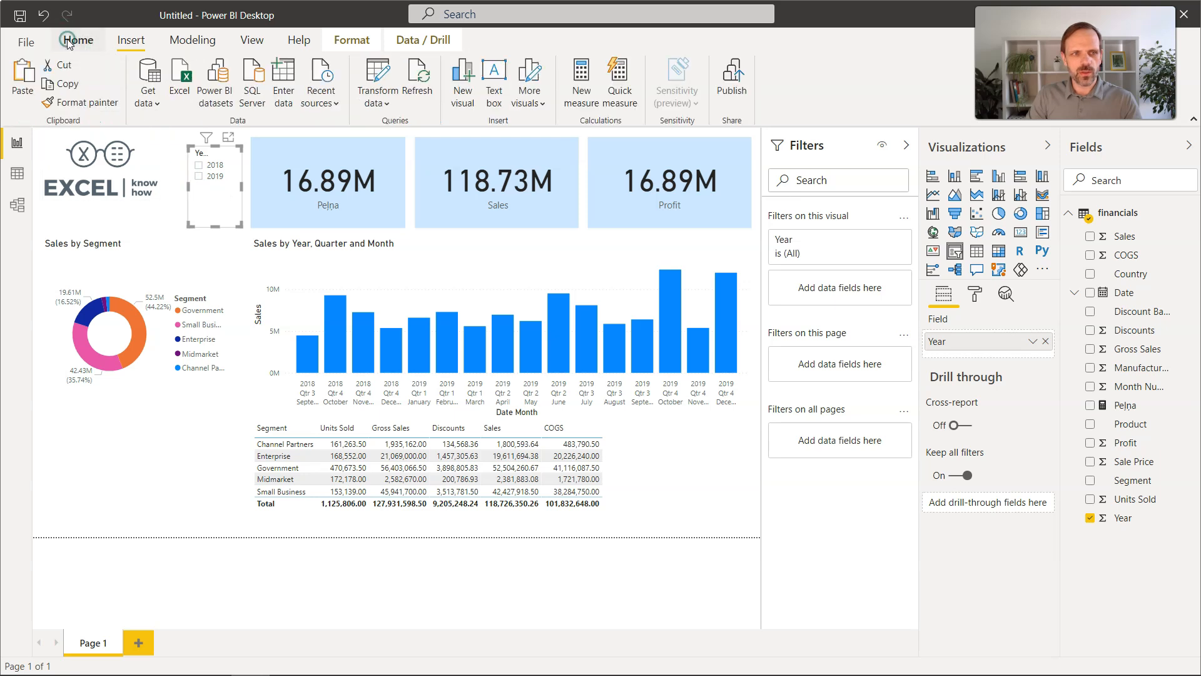
click(737, 75)
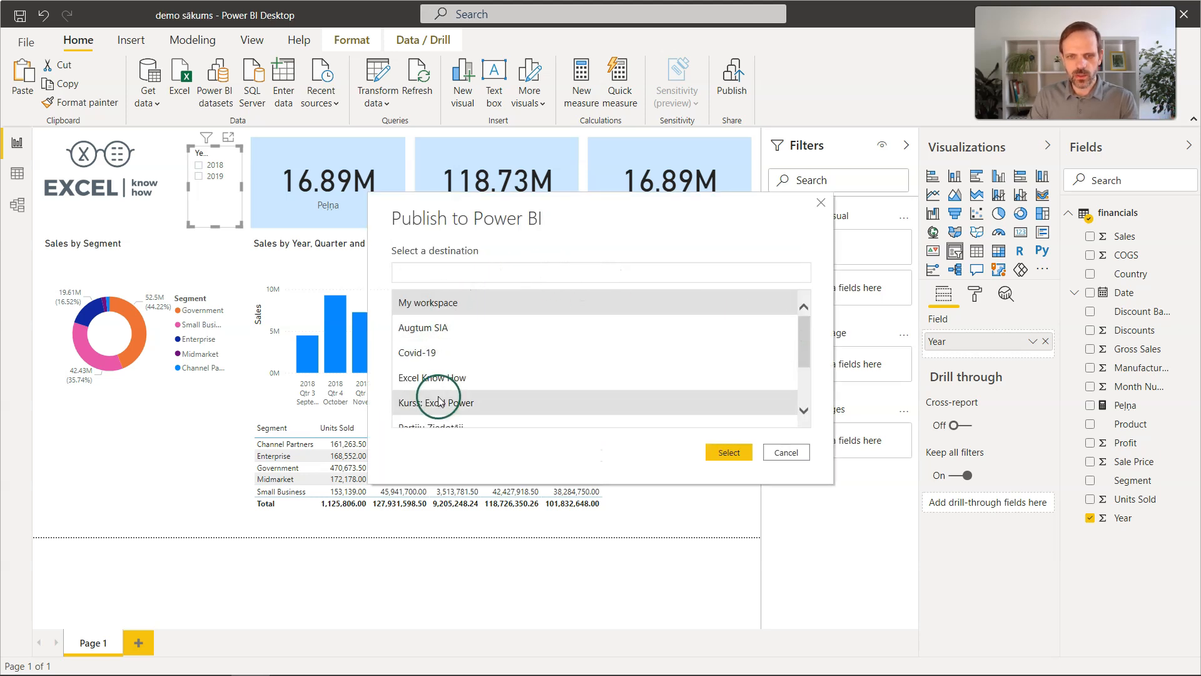
scroll(429, 402, down, 1)
scroll(446, 395, down, 1)
click(440, 375)
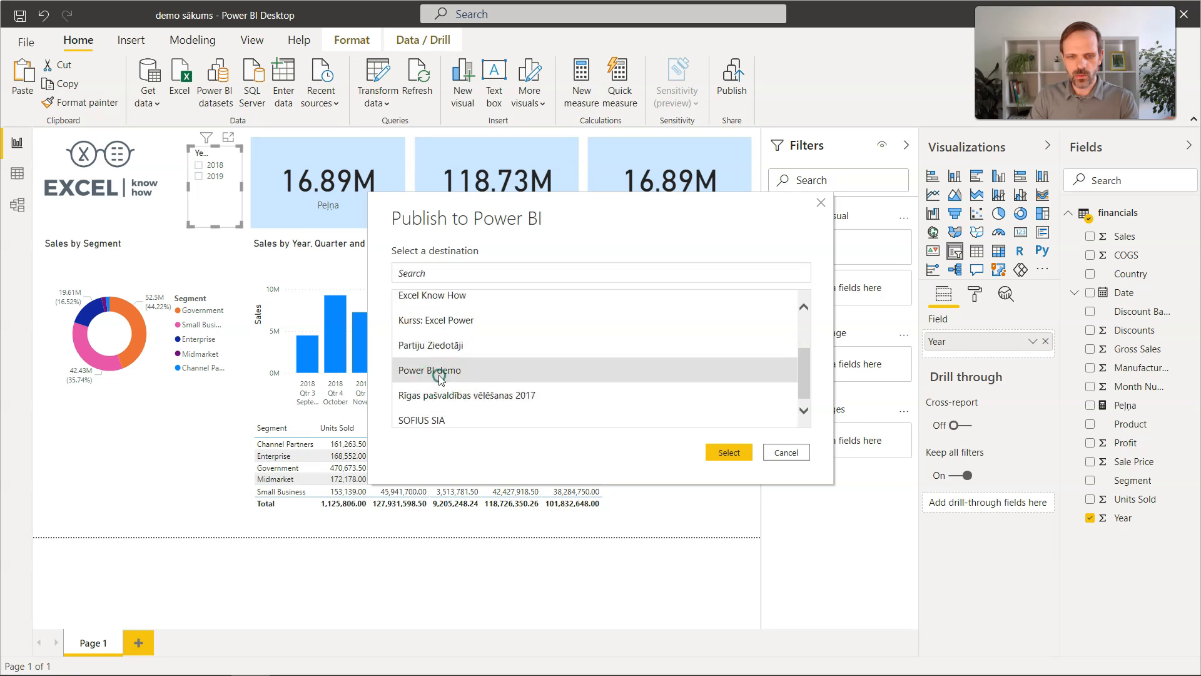
click(720, 452)
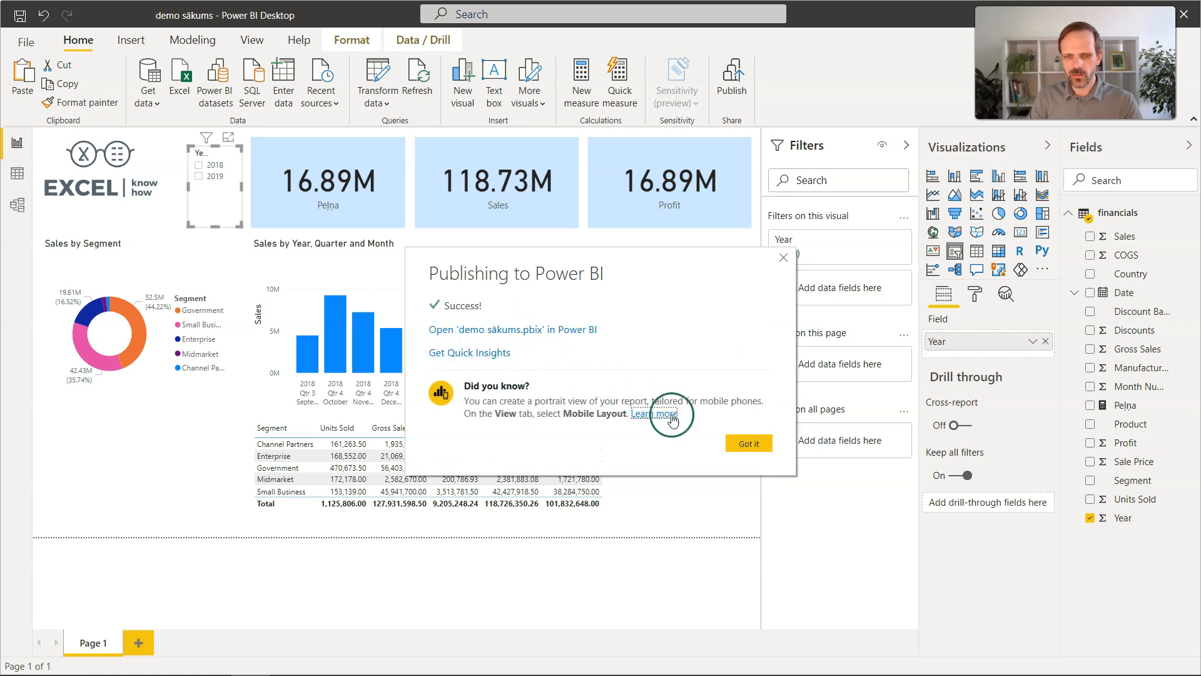
click(733, 444)
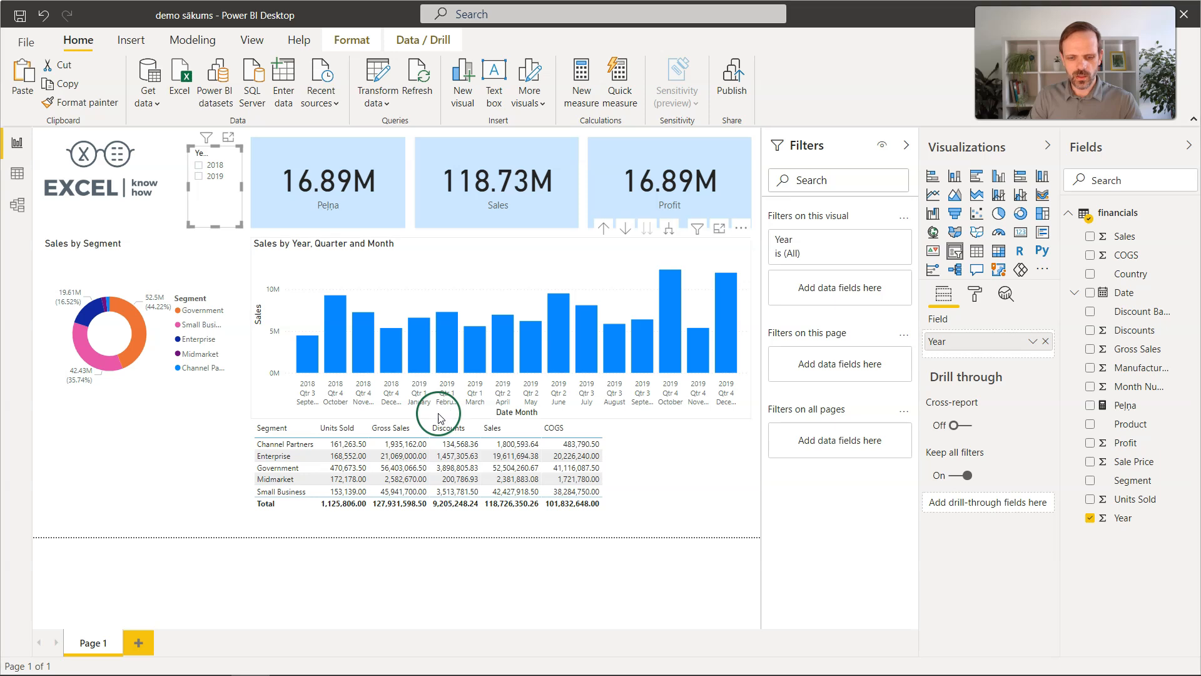
- Switch to the Power BI service in the browser, open the demo sākums report, view its sharing form and cancel it
mouse_move(442, 415)
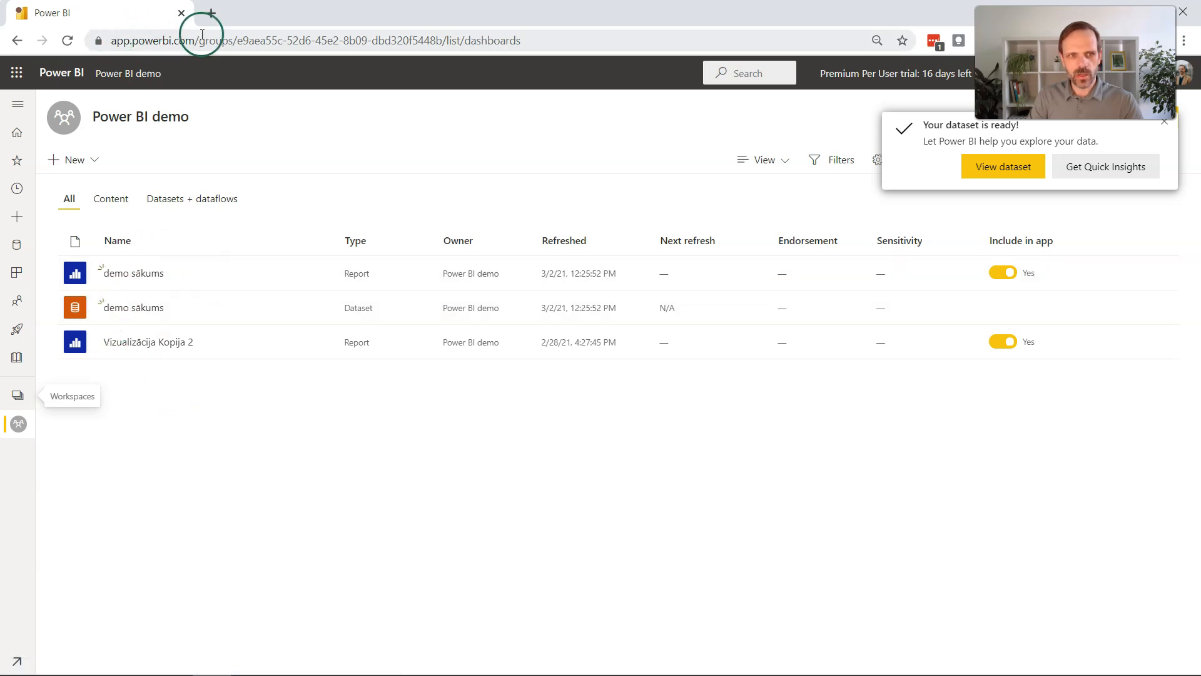
click(142, 273)
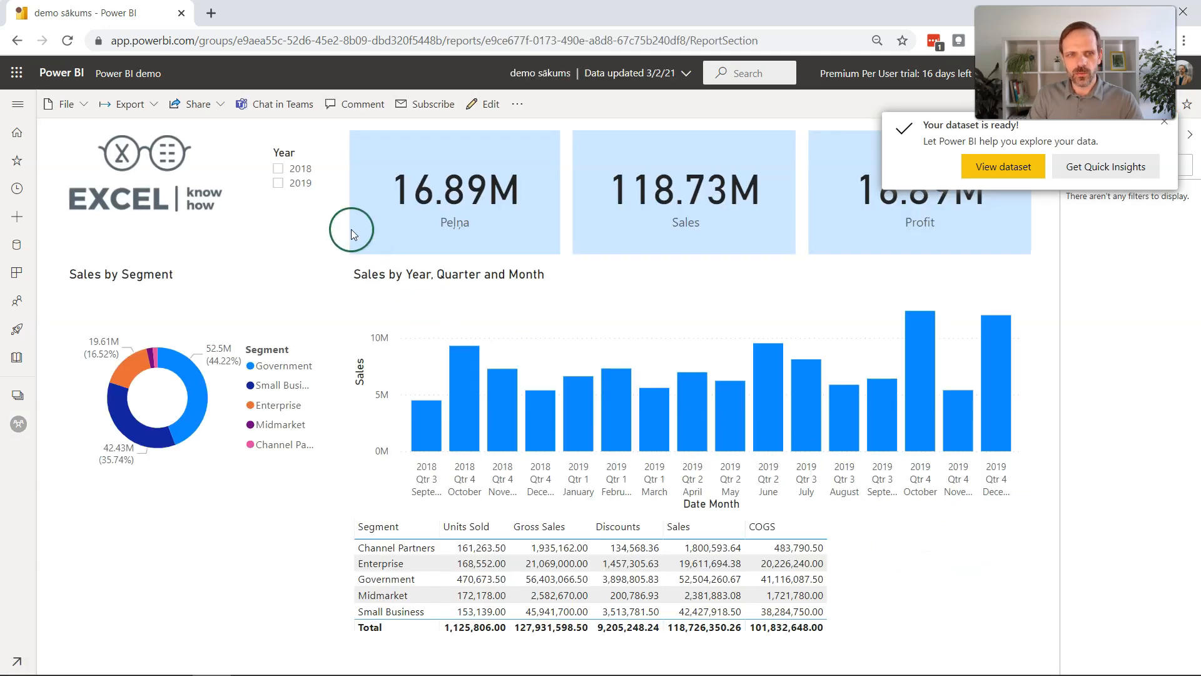
click(186, 108)
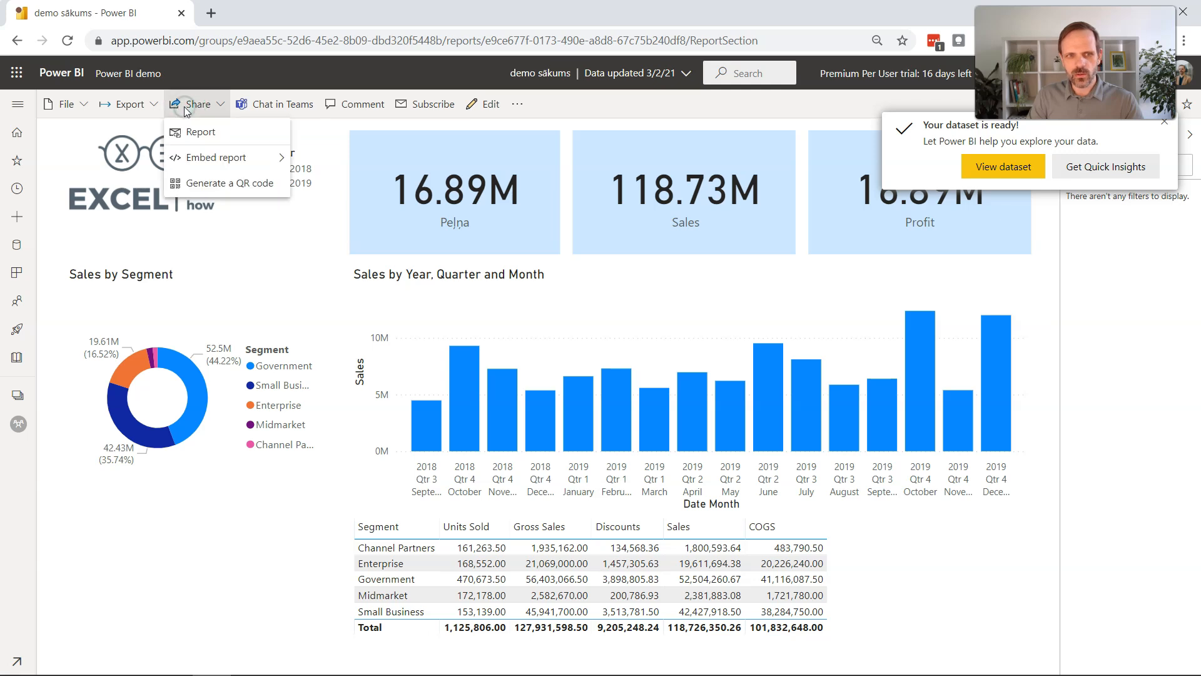
click(183, 139)
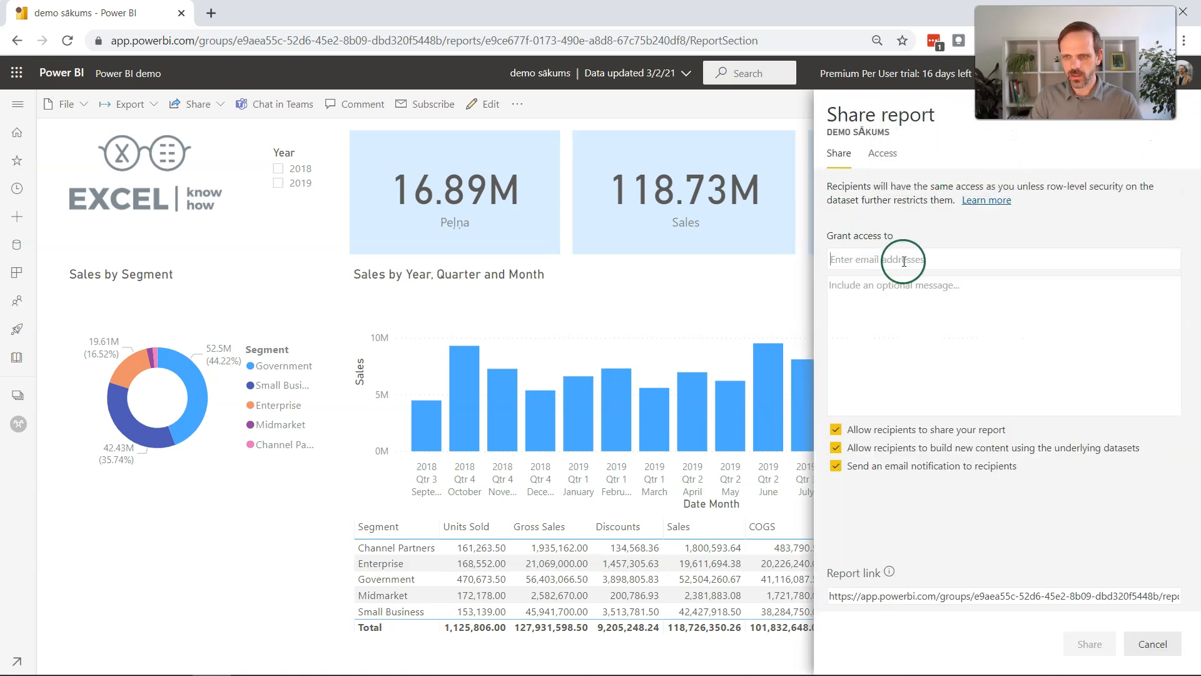
click(1156, 642)
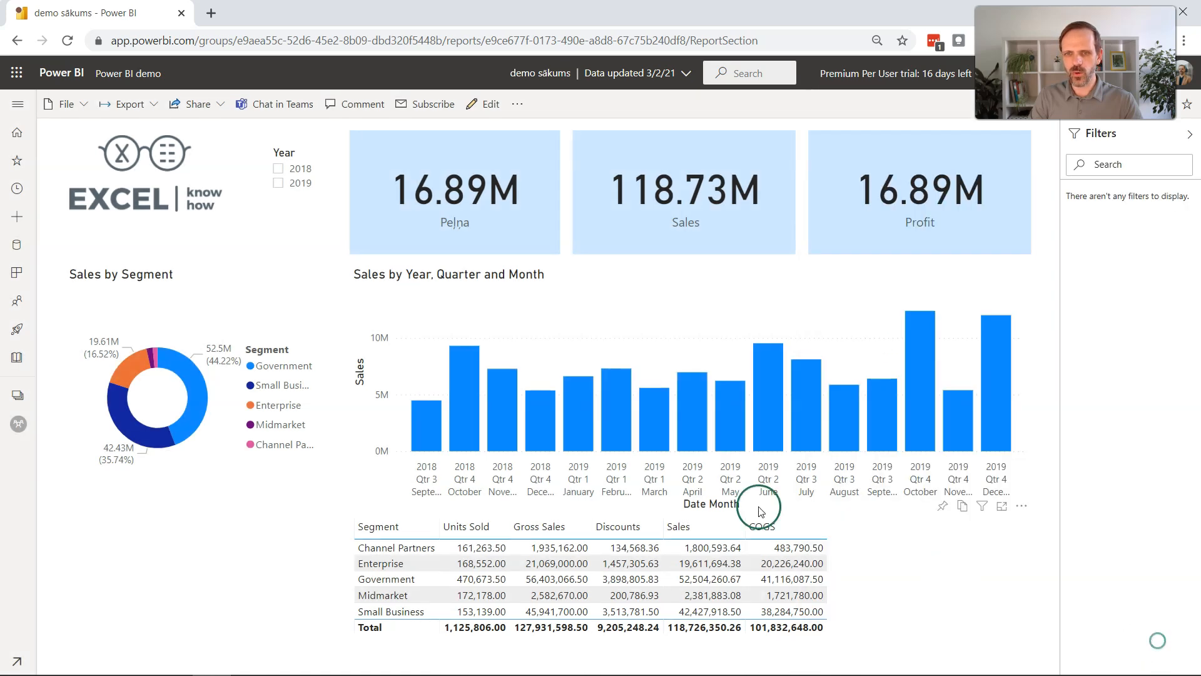
- Test cross-filtering with the Government donut segment, the October 2018 column and the Channel Partners table row, and clear the selection
click(196, 418)
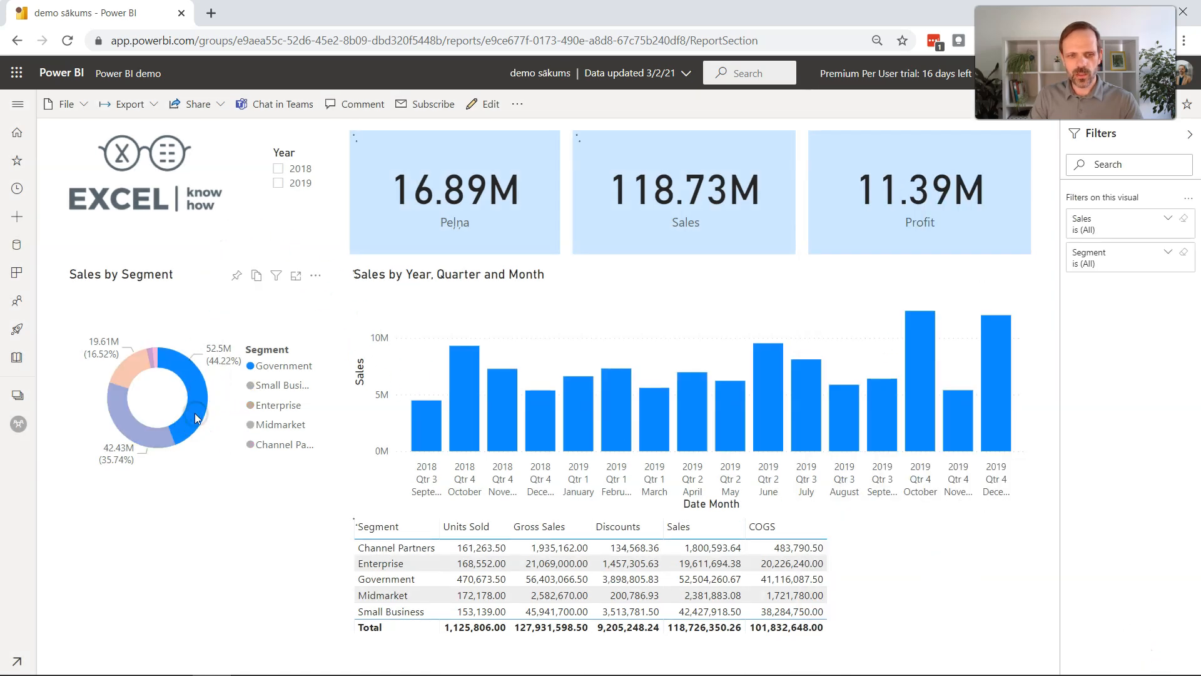
click(464, 430)
click(485, 526)
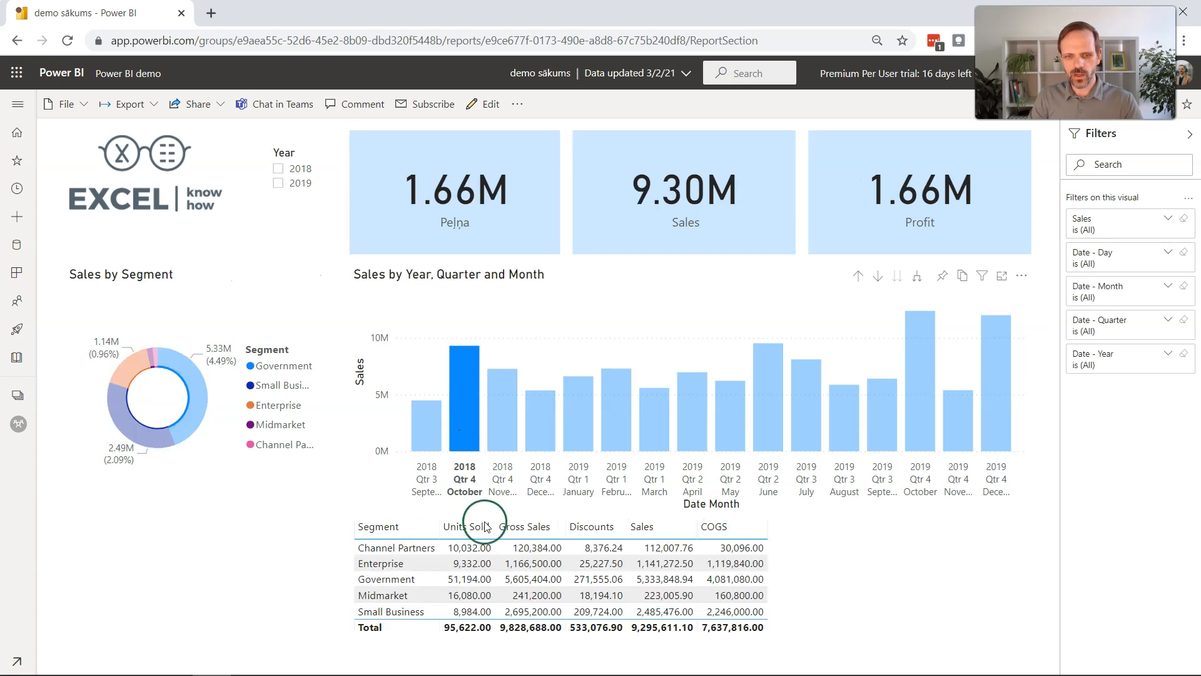
click(487, 548)
click(487, 549)
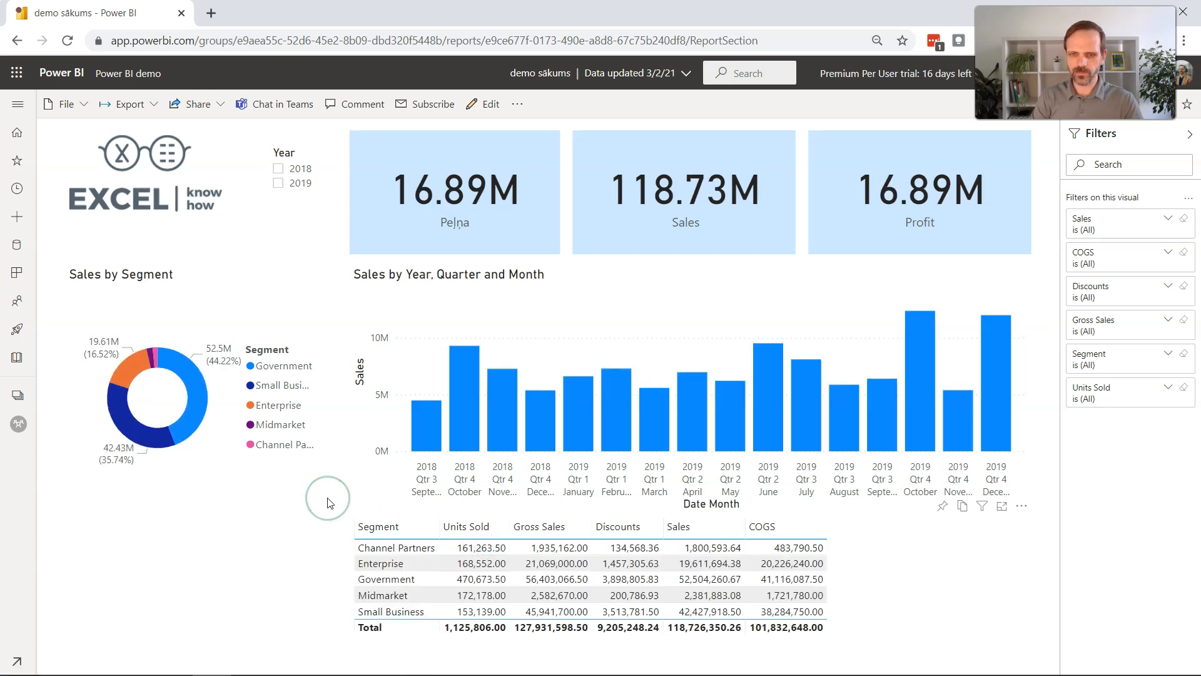